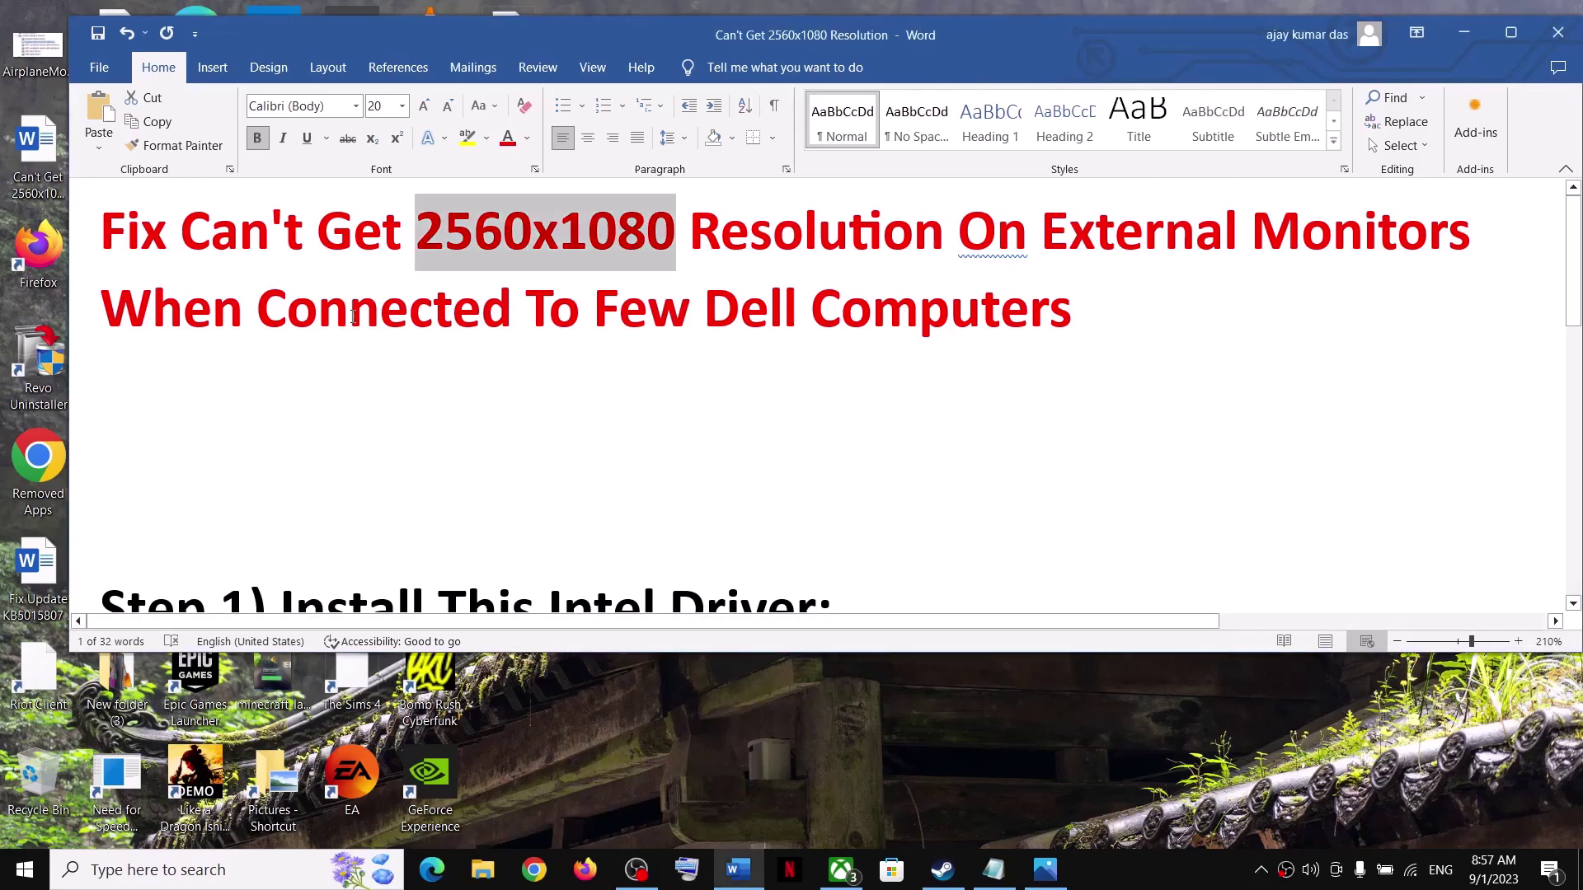
Step: Highlight 'Connected To Few Dell Computers' and '2560x1080' in the title, then select the Step 1 Intel driver link
left_click_drag(265, 310, 1042, 323)
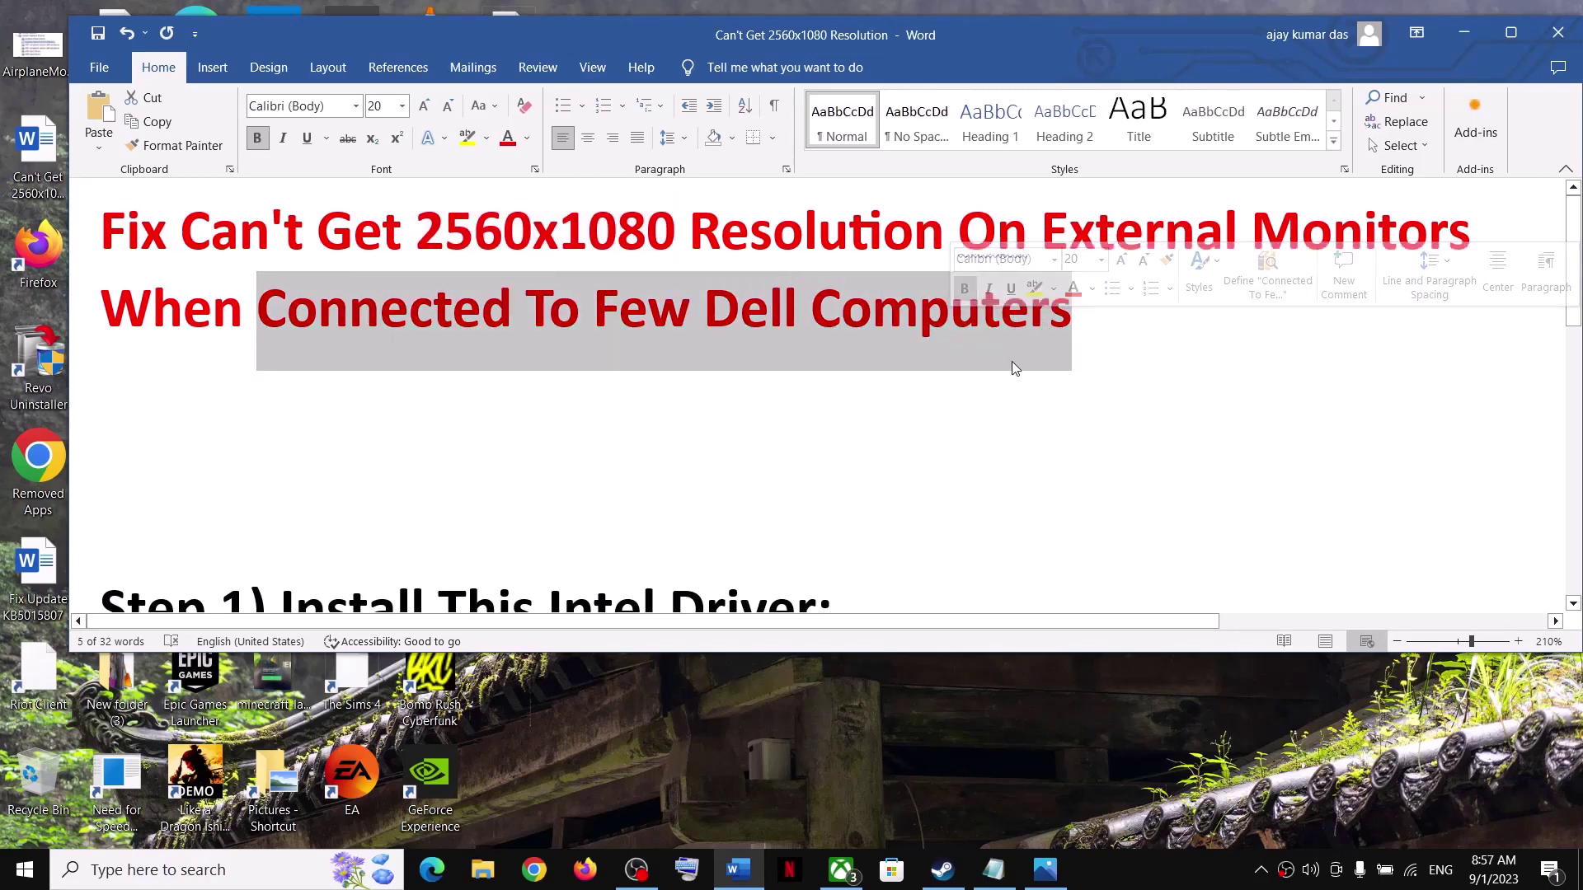
left_click(710, 306)
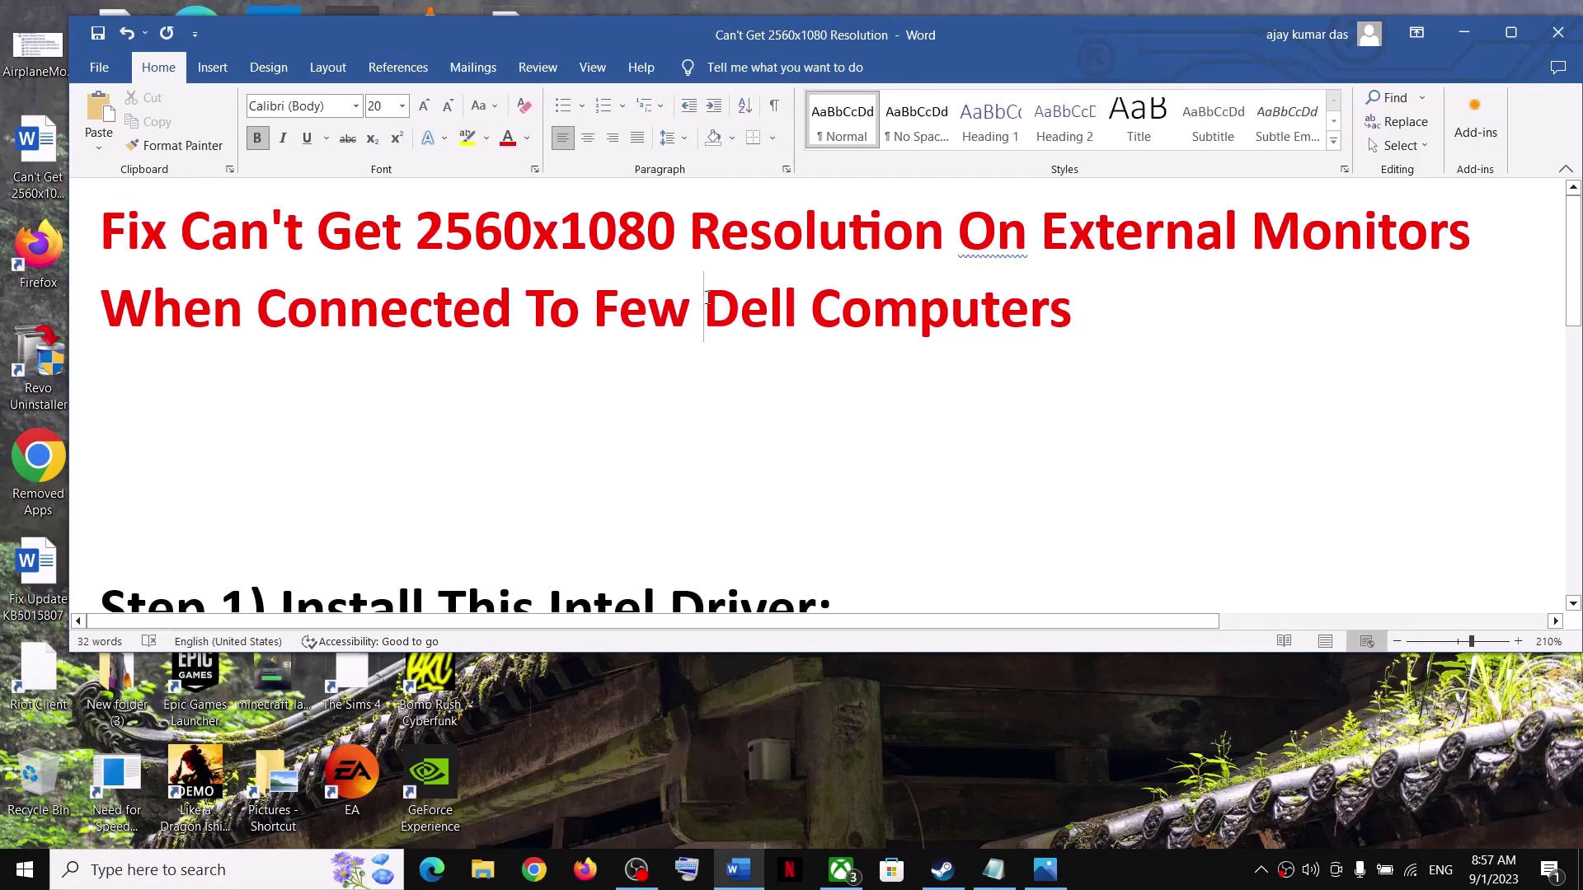
left_click_drag(415, 235, 673, 237)
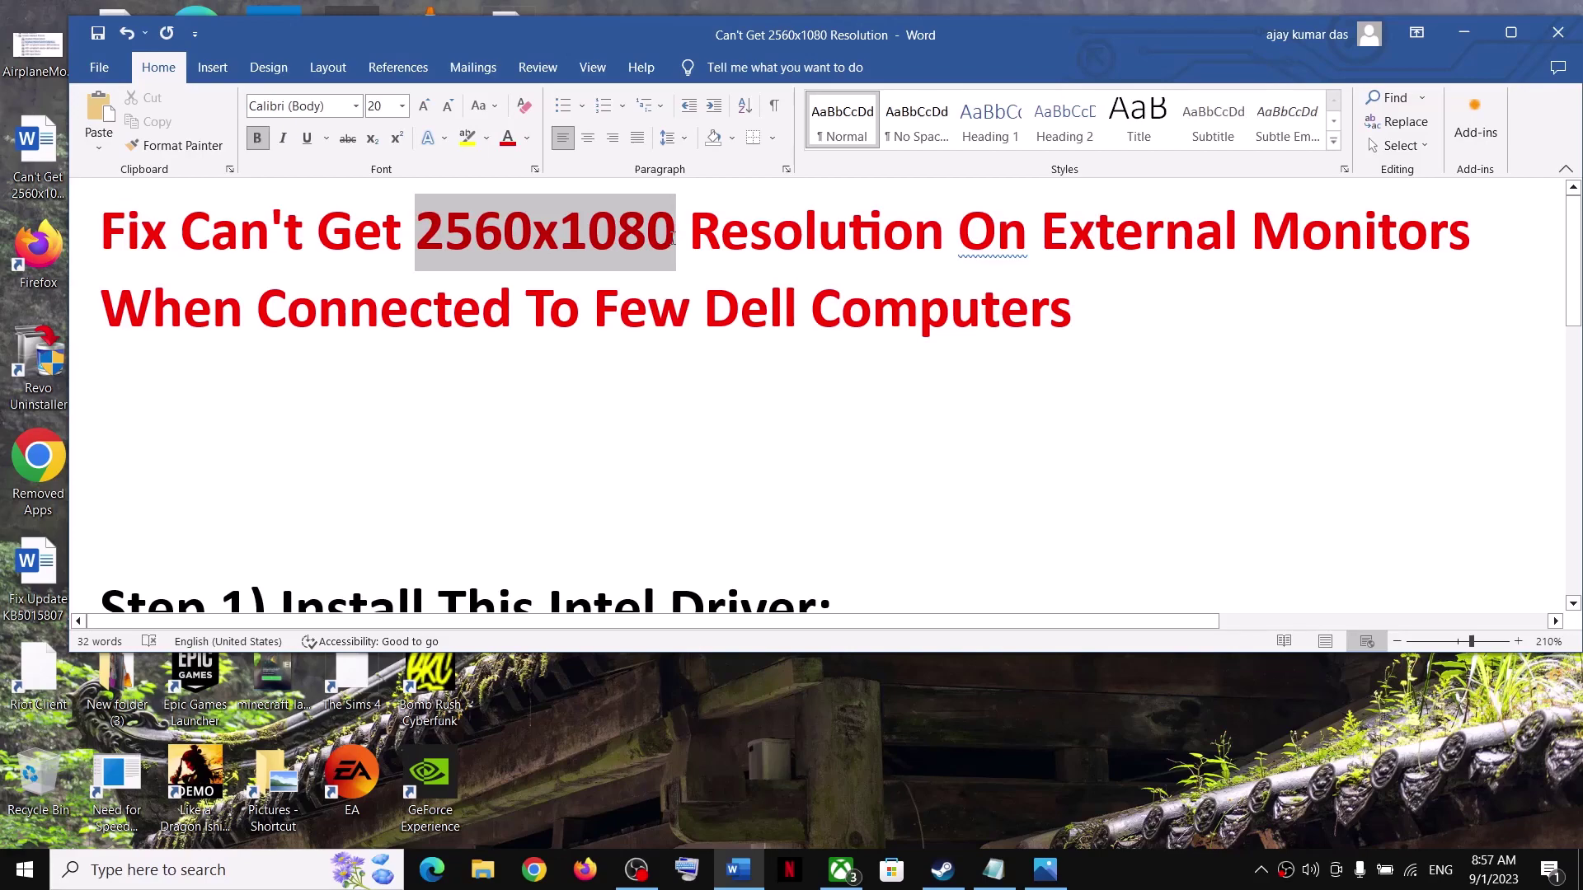
left_click(416, 239)
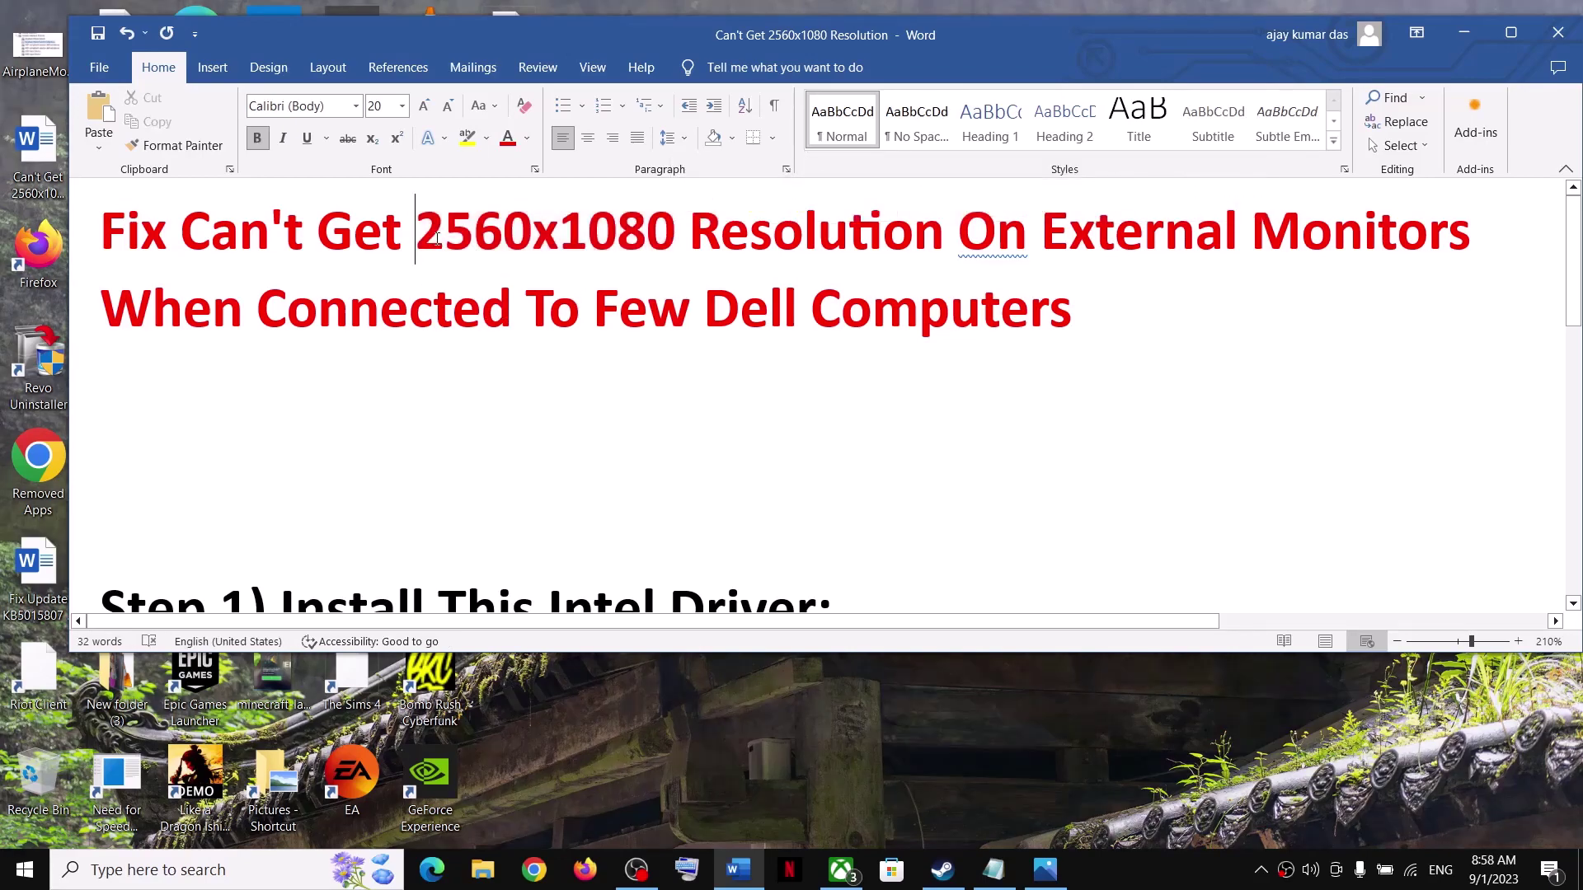
left_click_drag(416, 240, 648, 239)
left_click(433, 309)
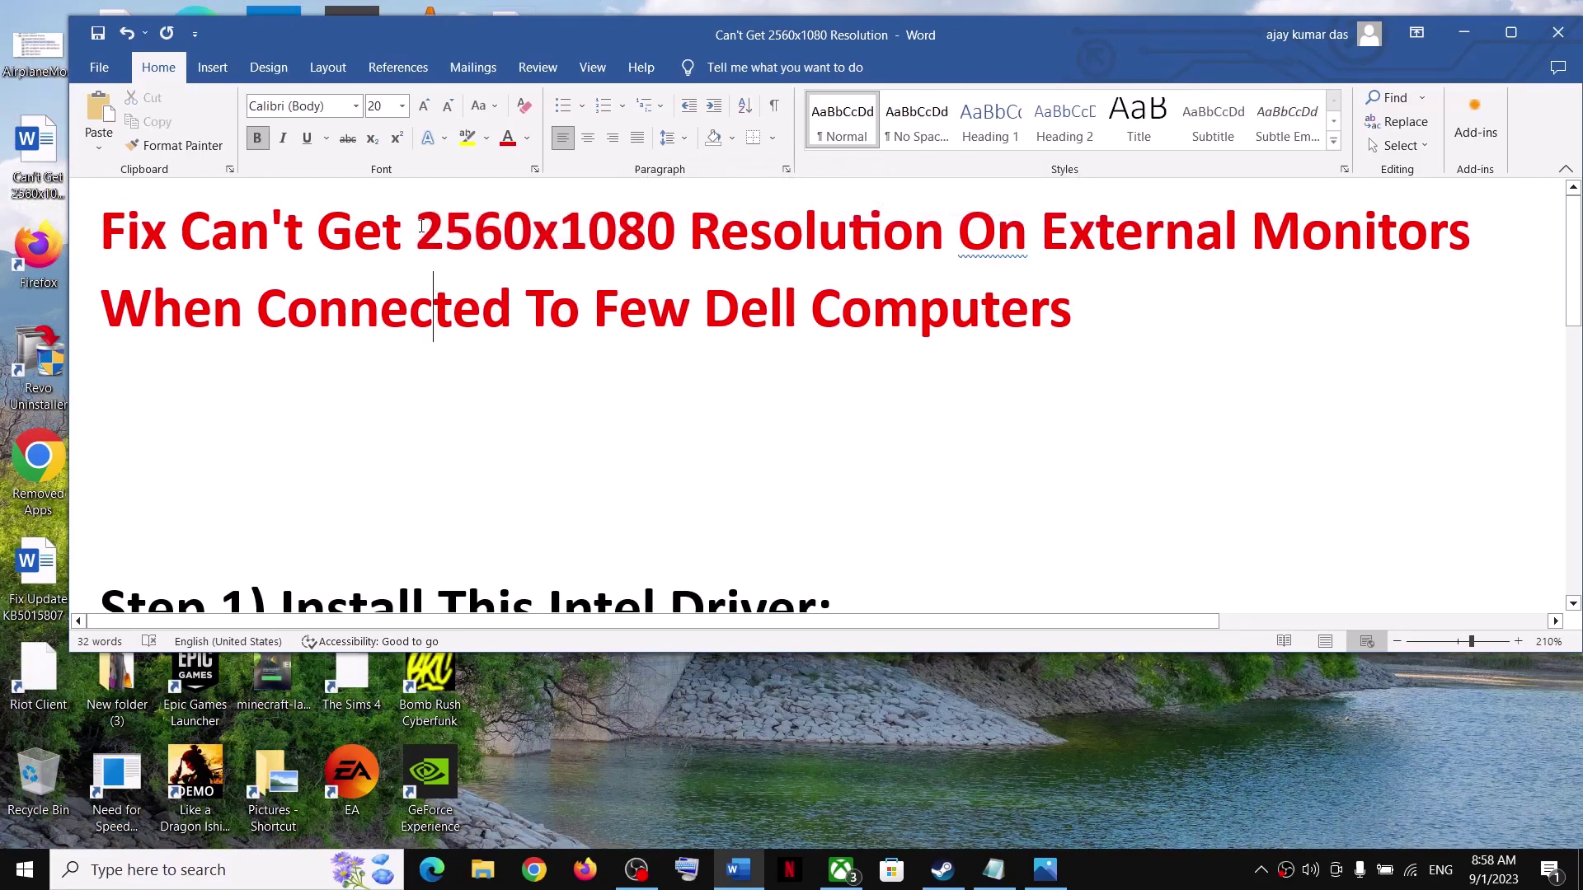
left_click_drag(418, 233, 618, 235)
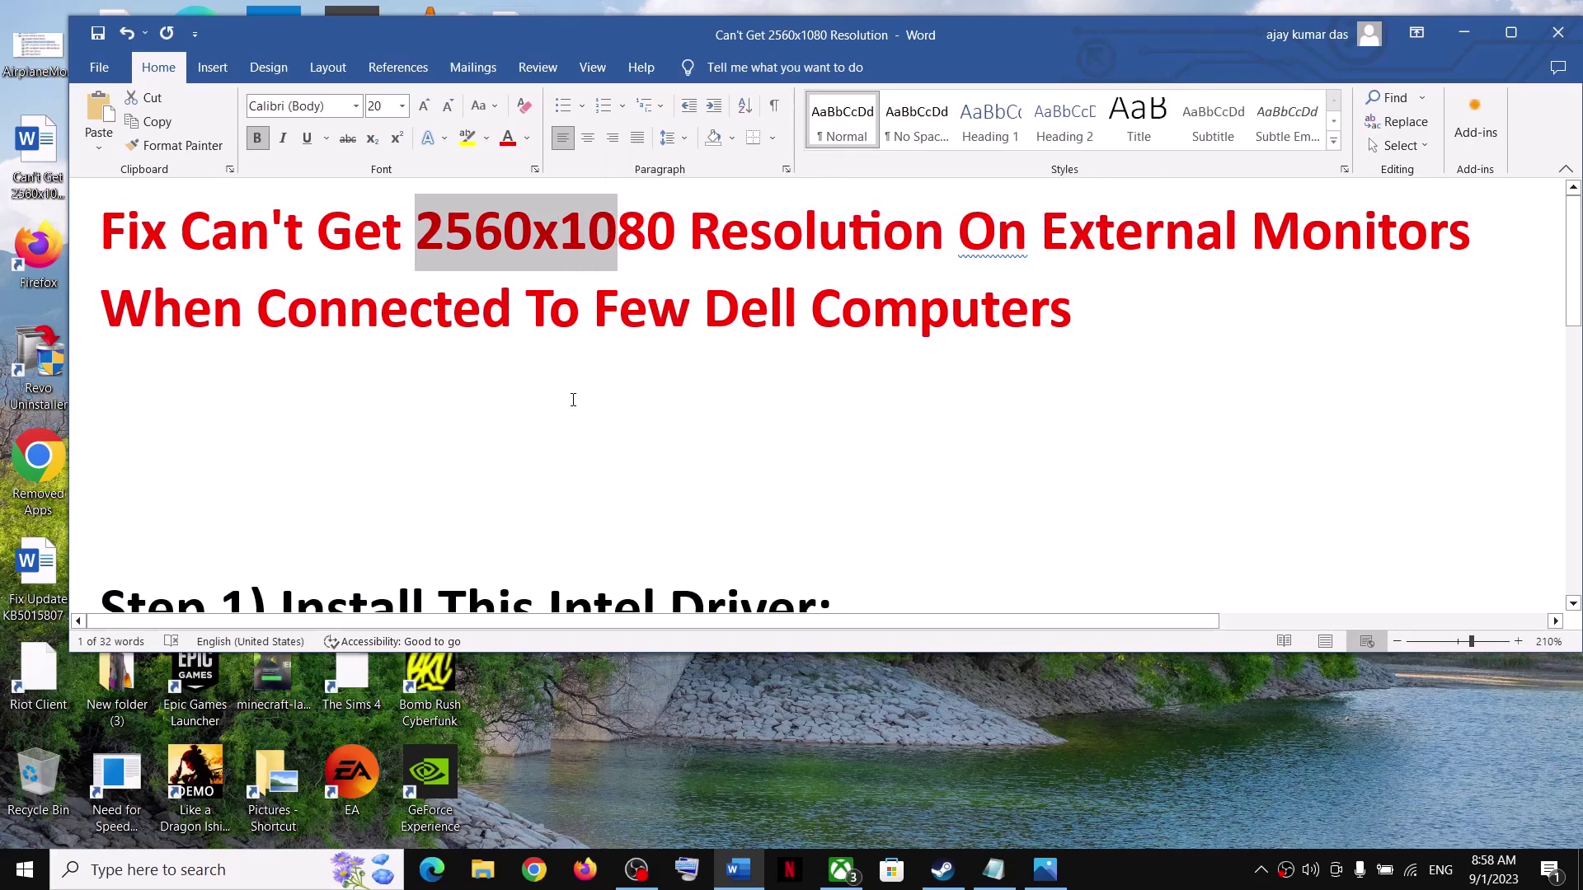
scroll(573, 400, "down", 4)
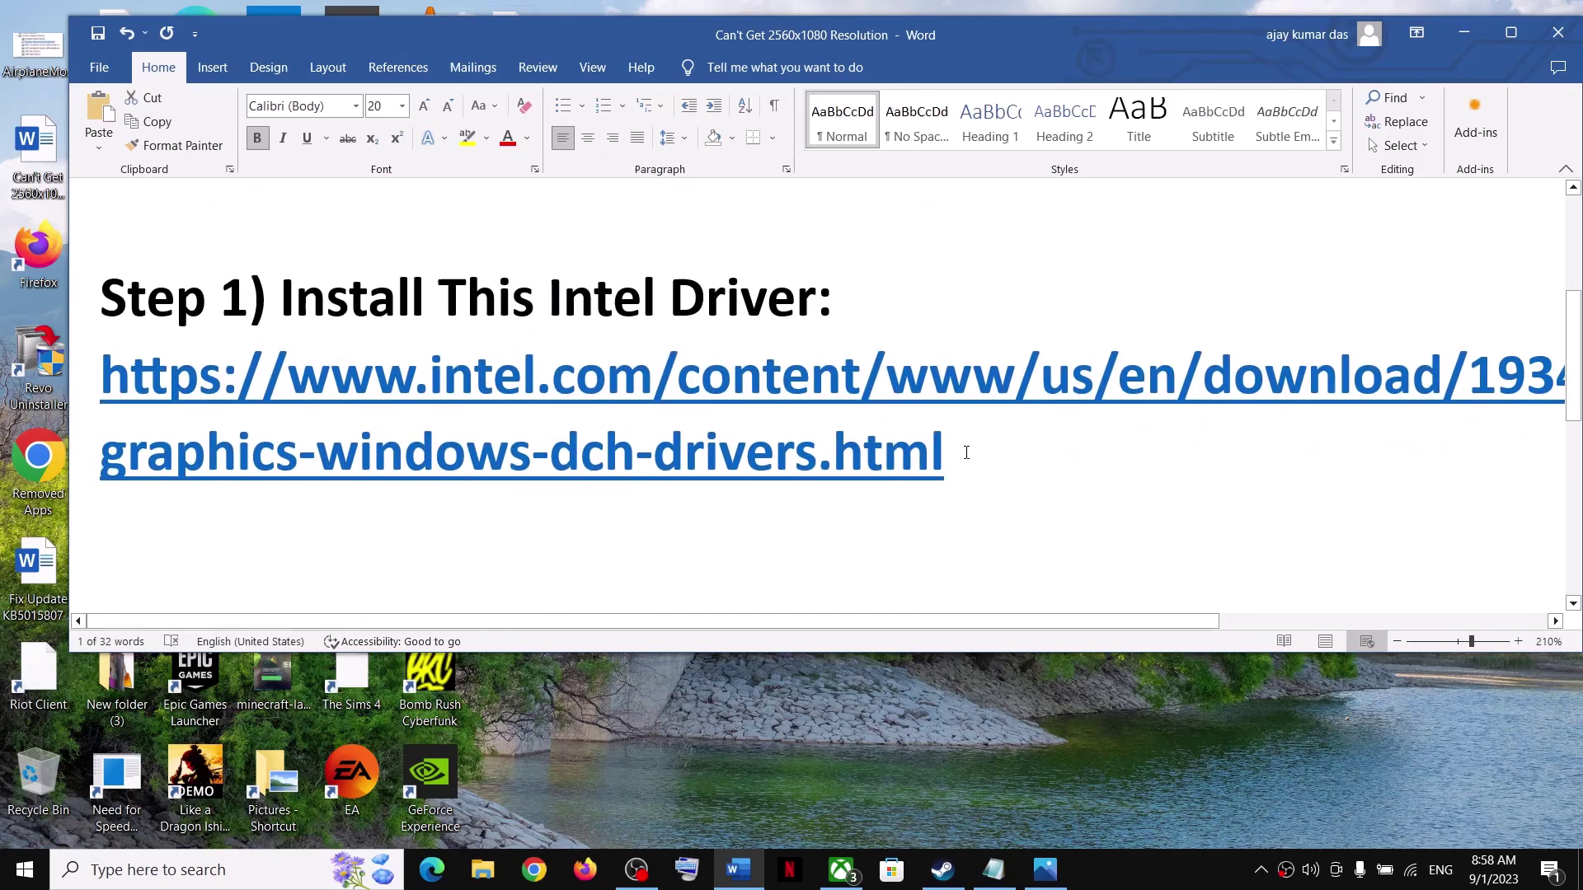
triple_click(966, 452)
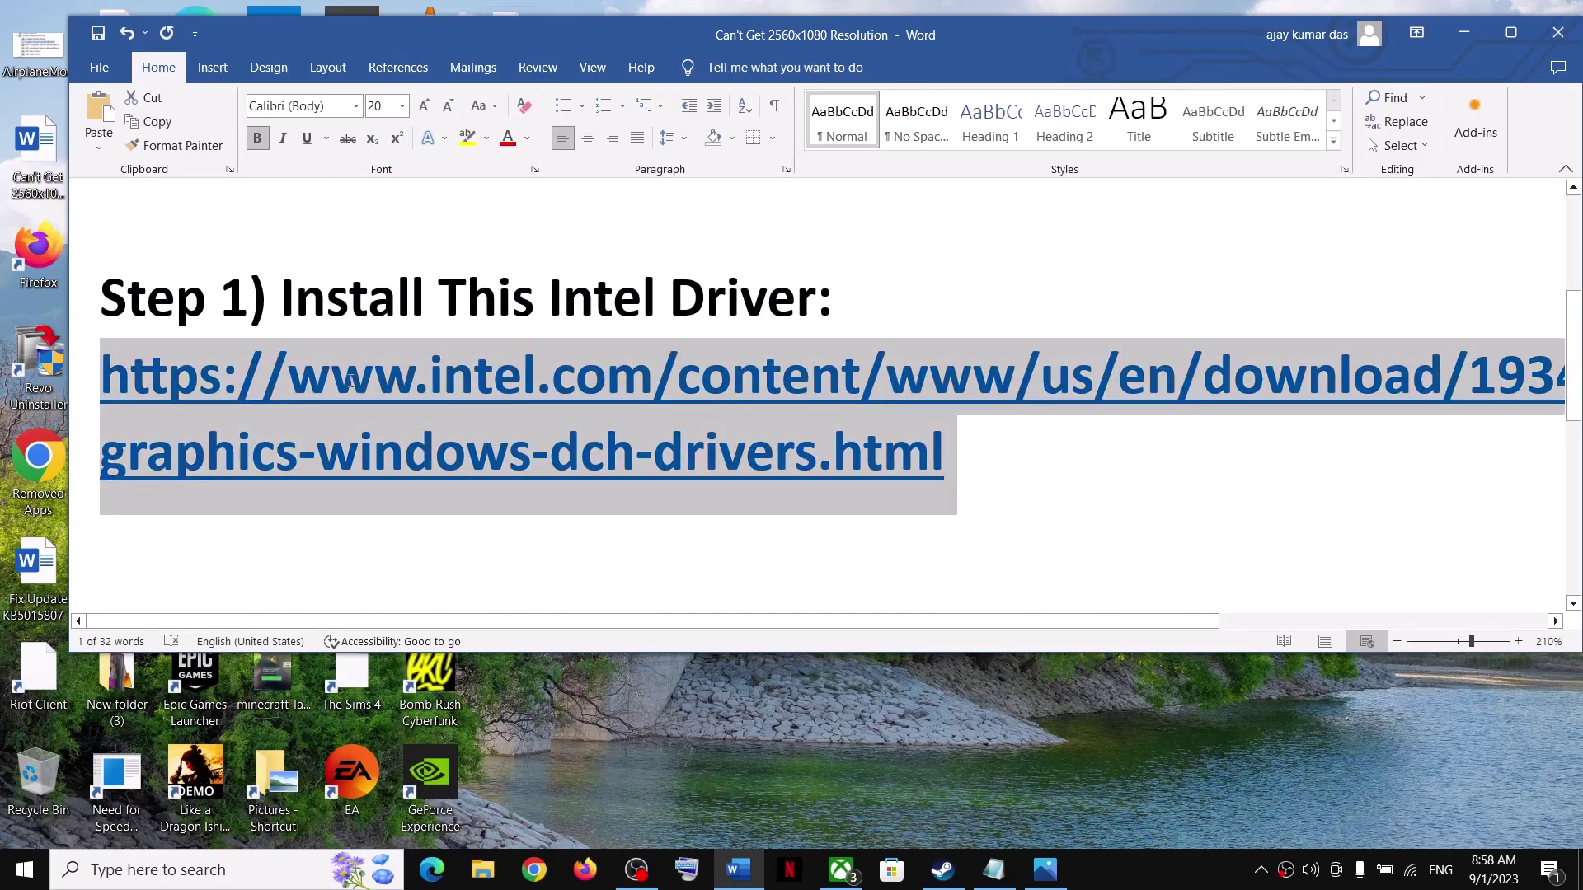
Step: Load the copied Intel driver link in Chrome
left_click(545, 879)
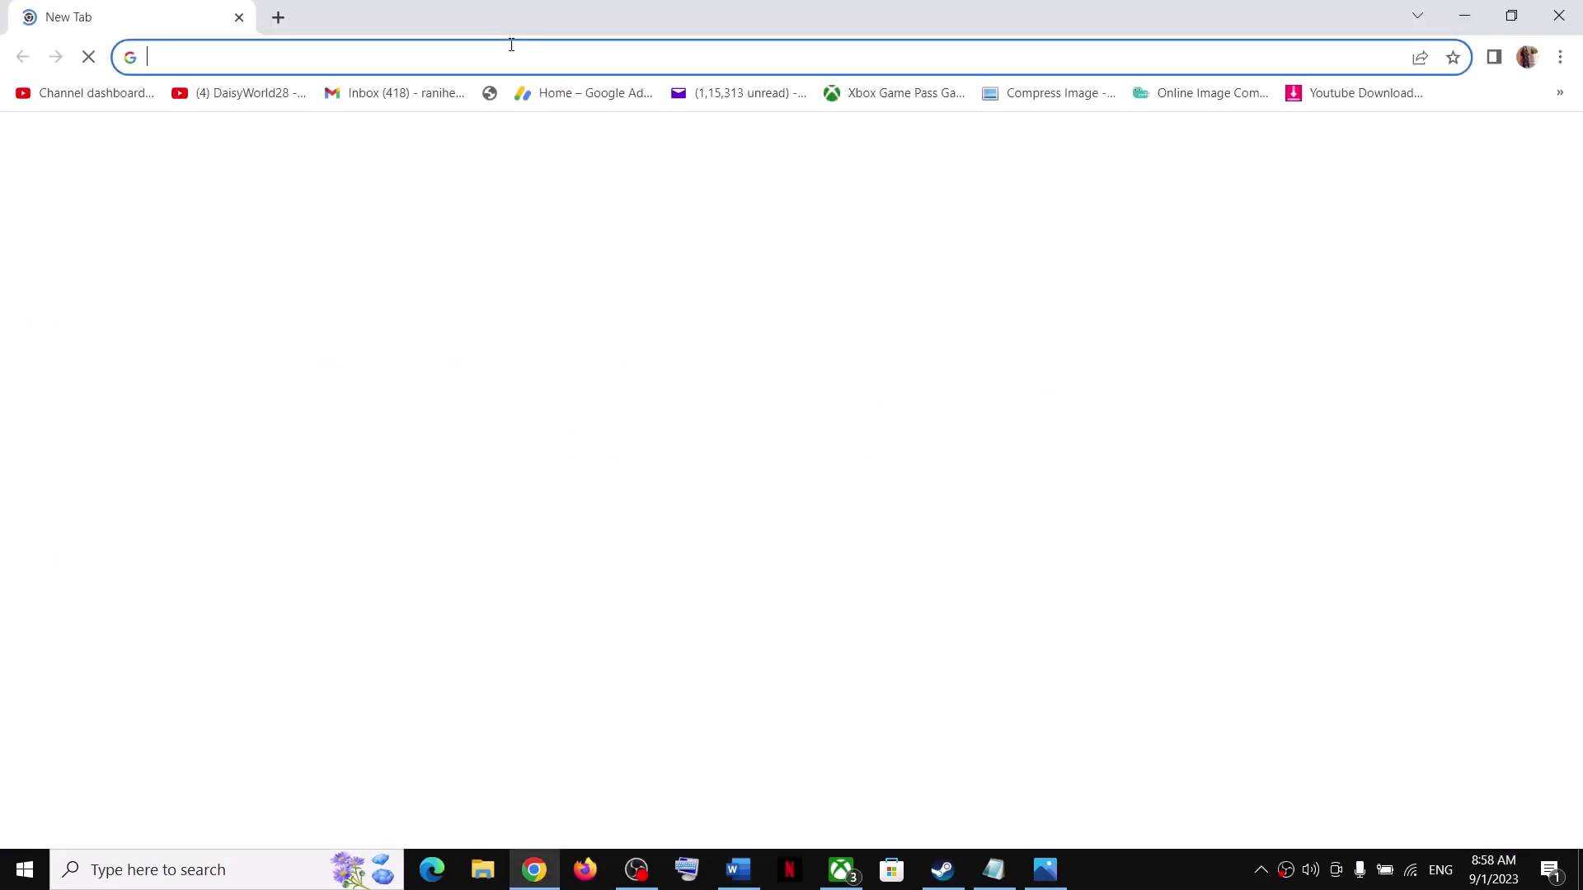
type("https://www.intel.com/content/www/us/en/download/19344/723911/intel-graphics-windows-dch-drivers.html")
key("Return")
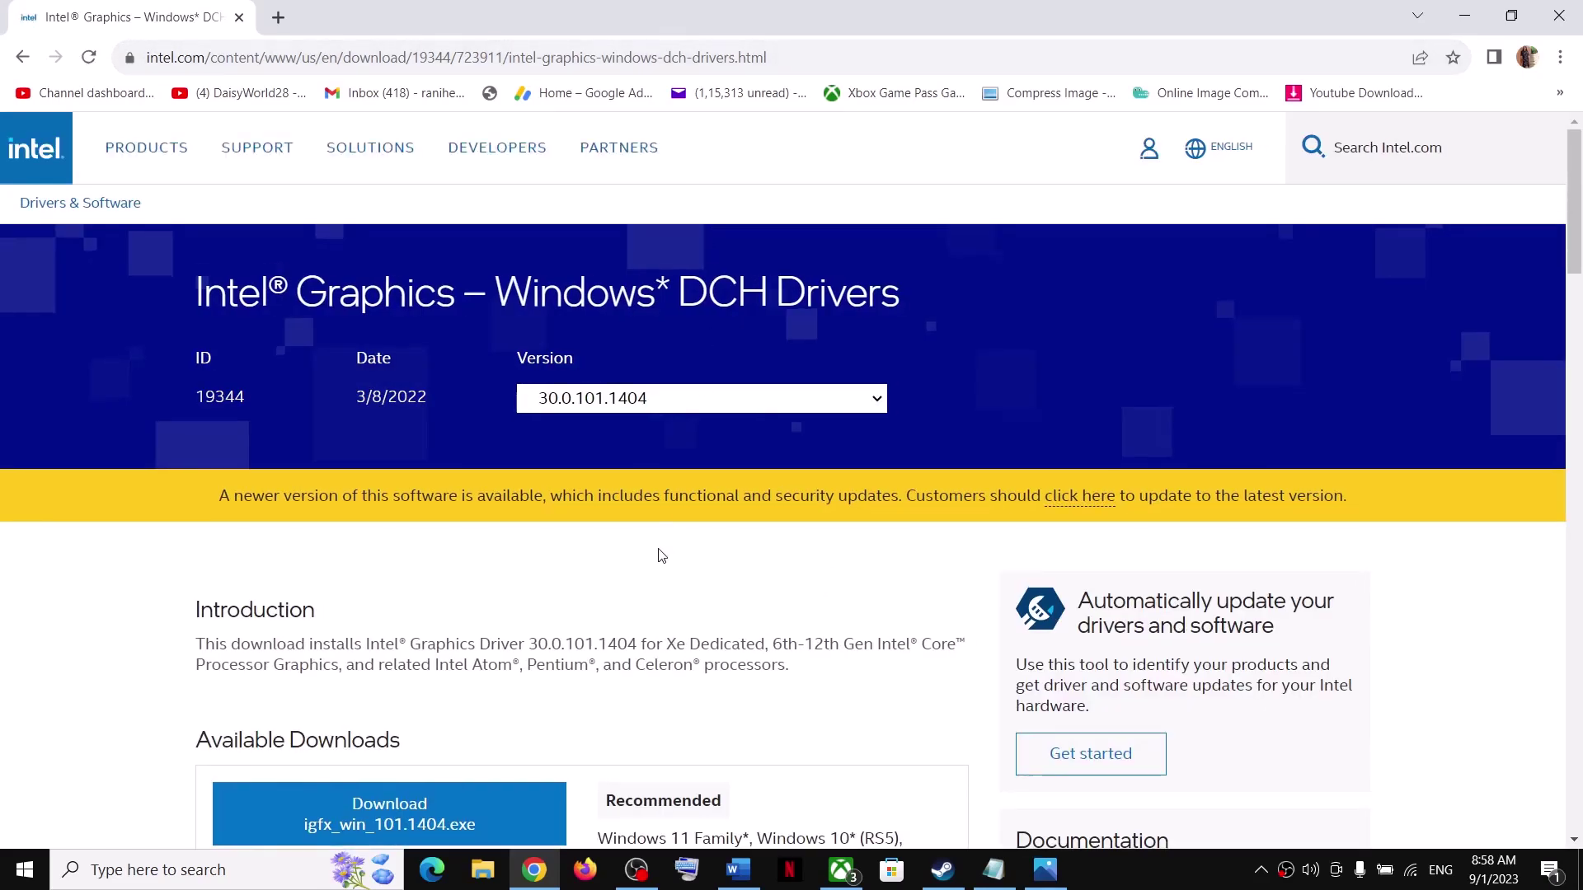
scroll(660, 554, "down", 3)
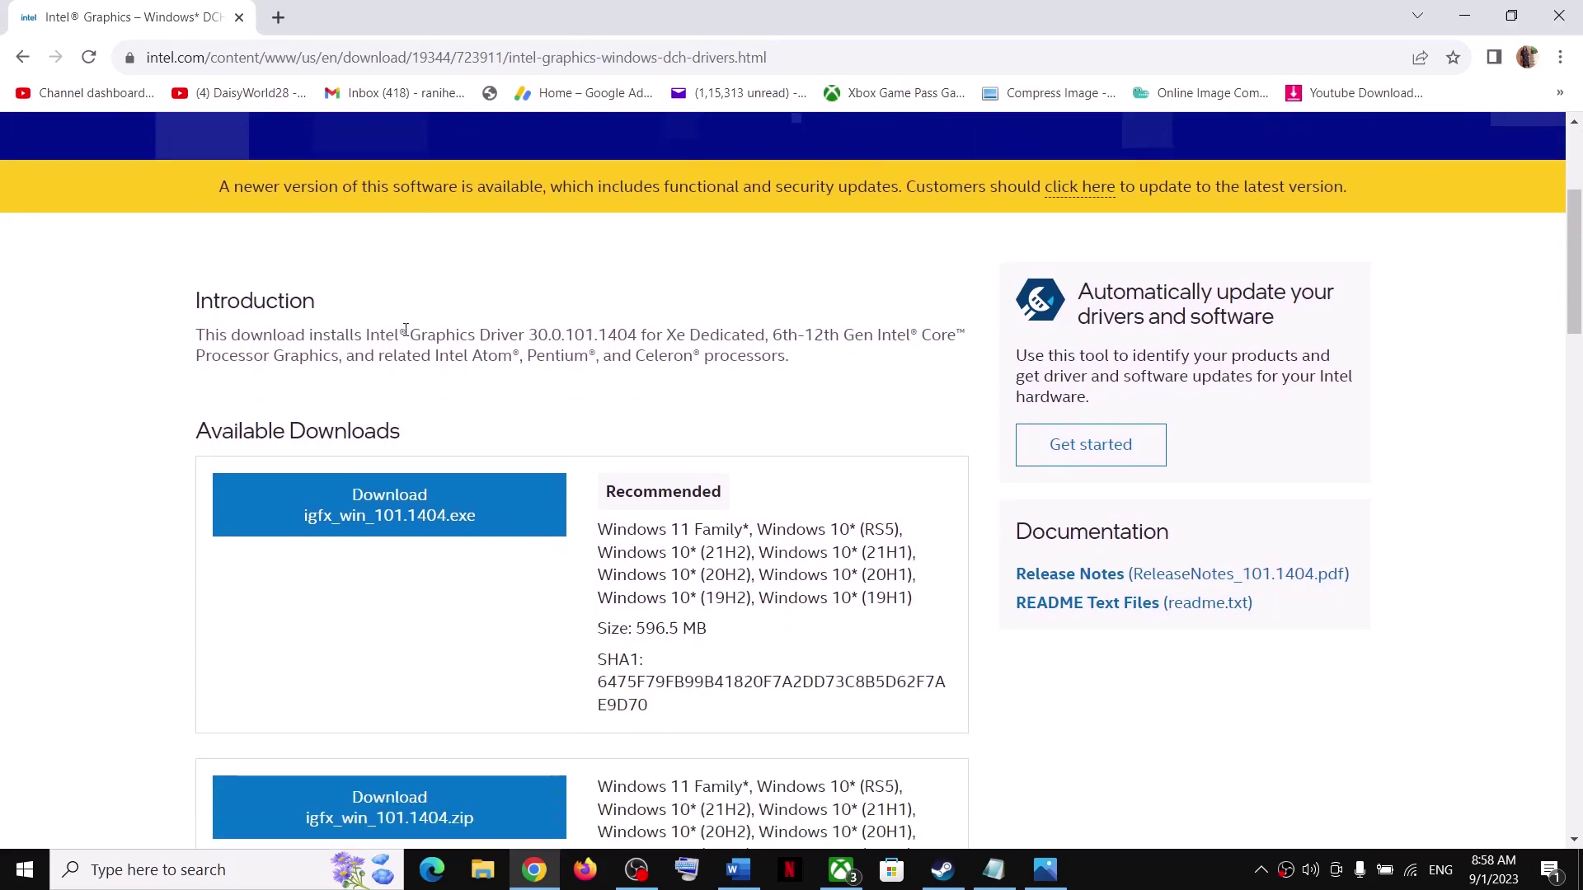
Step: Review driver version 30.0.101.1404 and supported Windows versions, then download igfx_win_101.1404.exe
left_click_drag(530, 334, 638, 336)
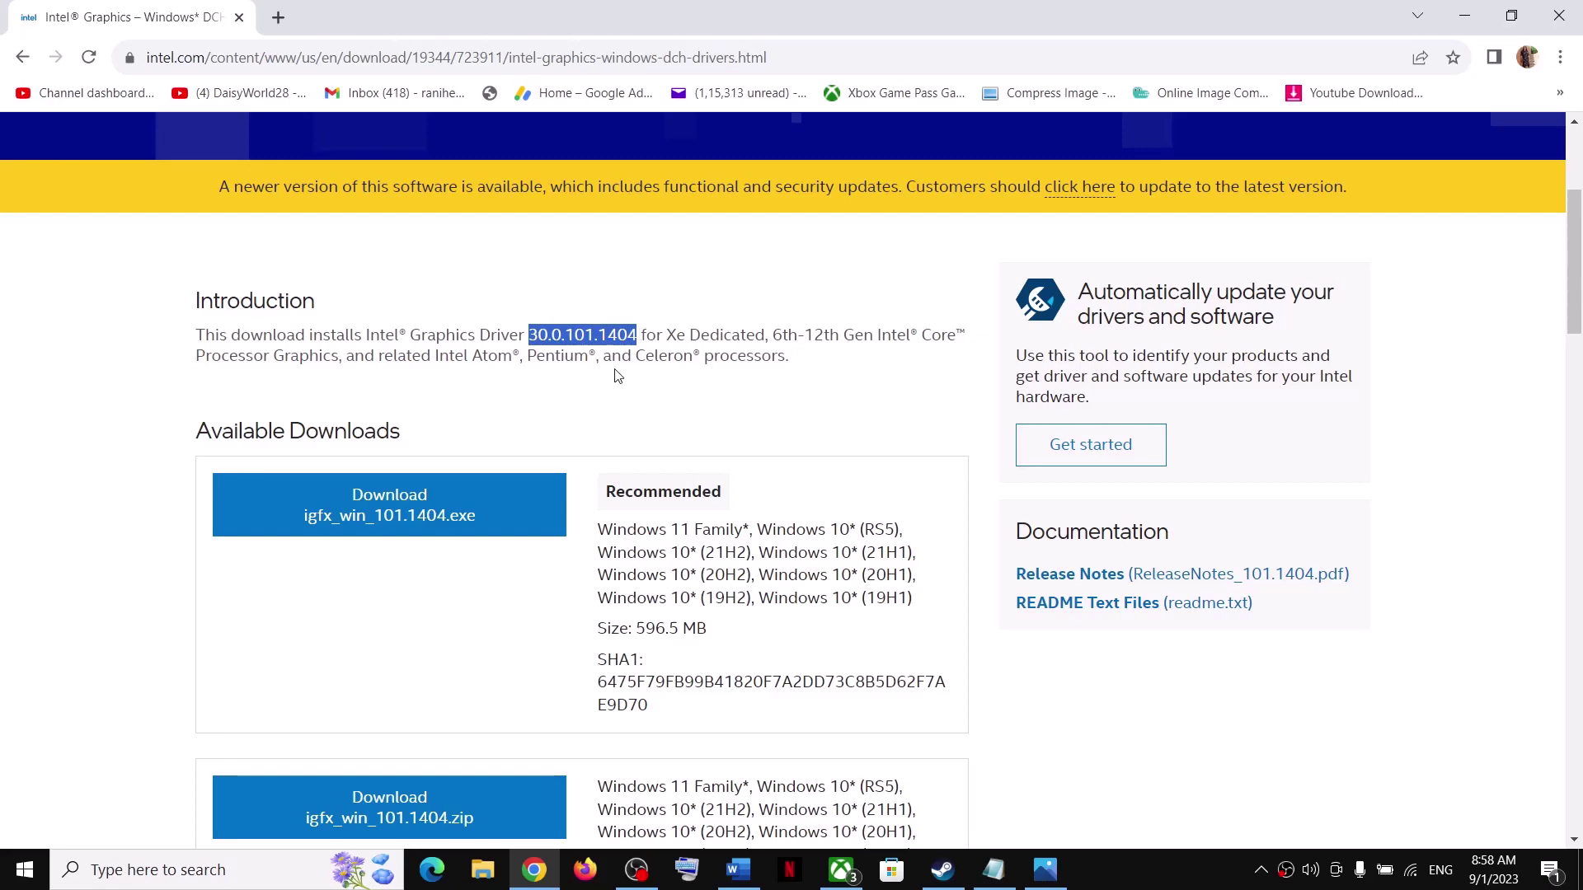
left_click_drag(295, 335, 676, 337)
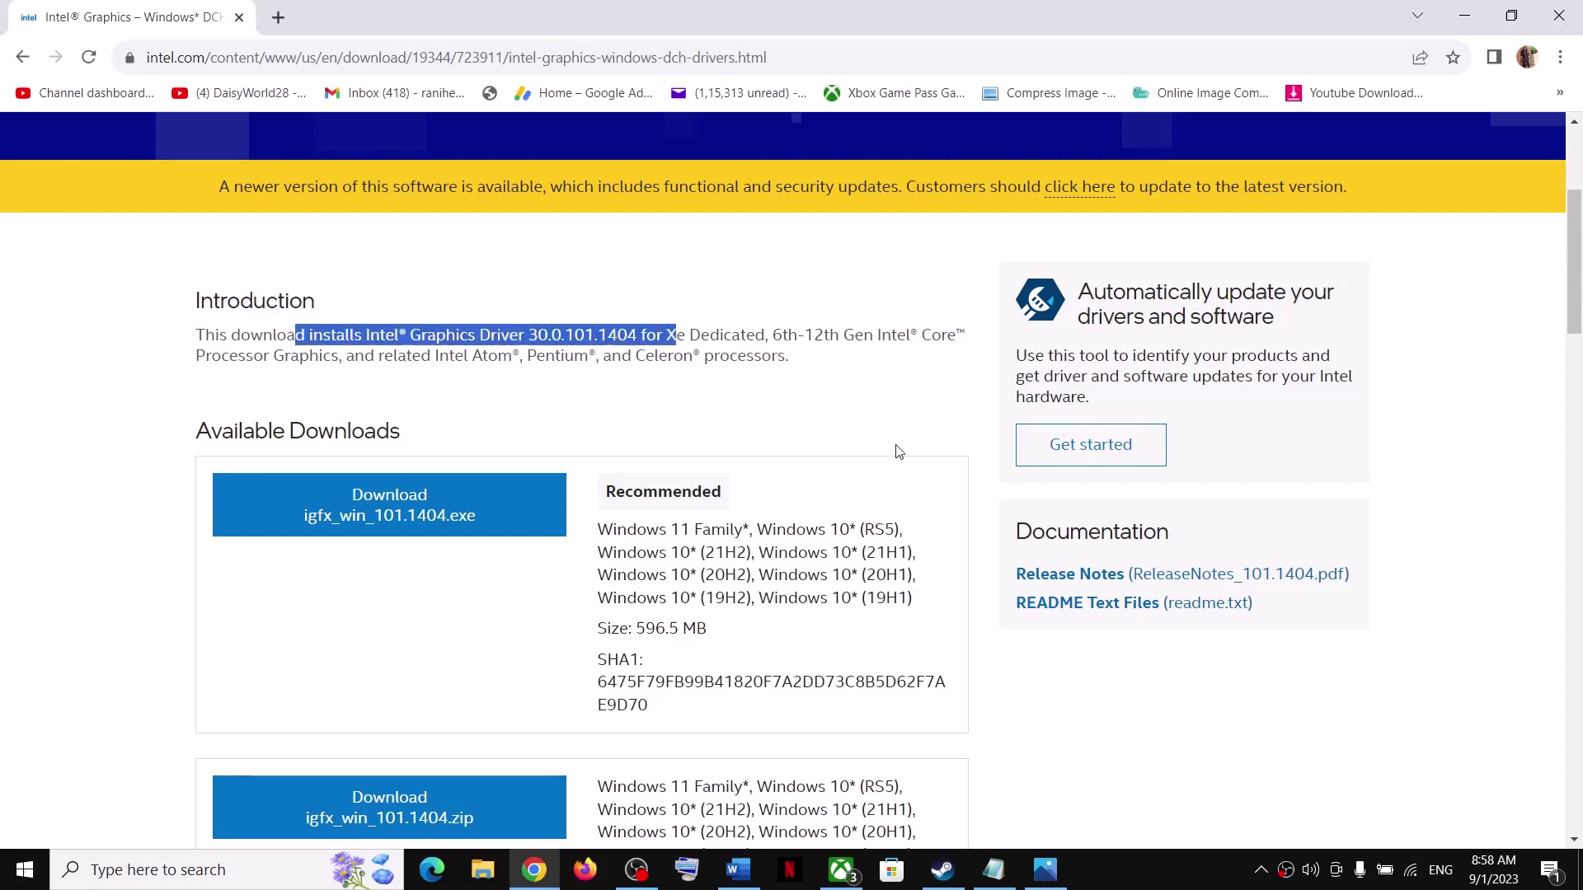
scroll(721, 525, "down", 1)
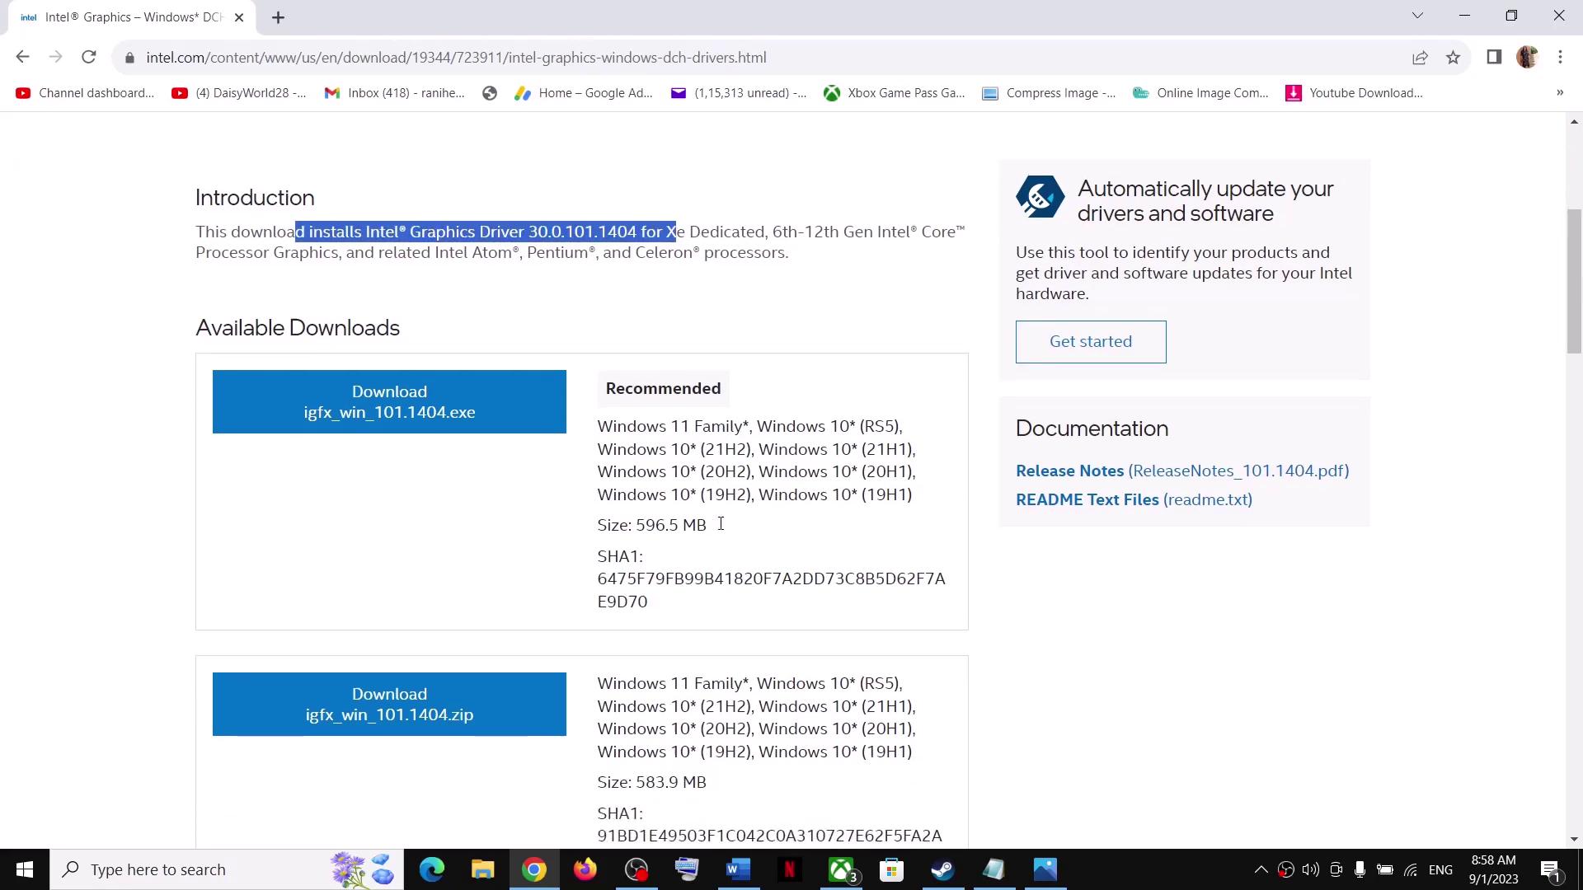
scroll(643, 524, "up", 1)
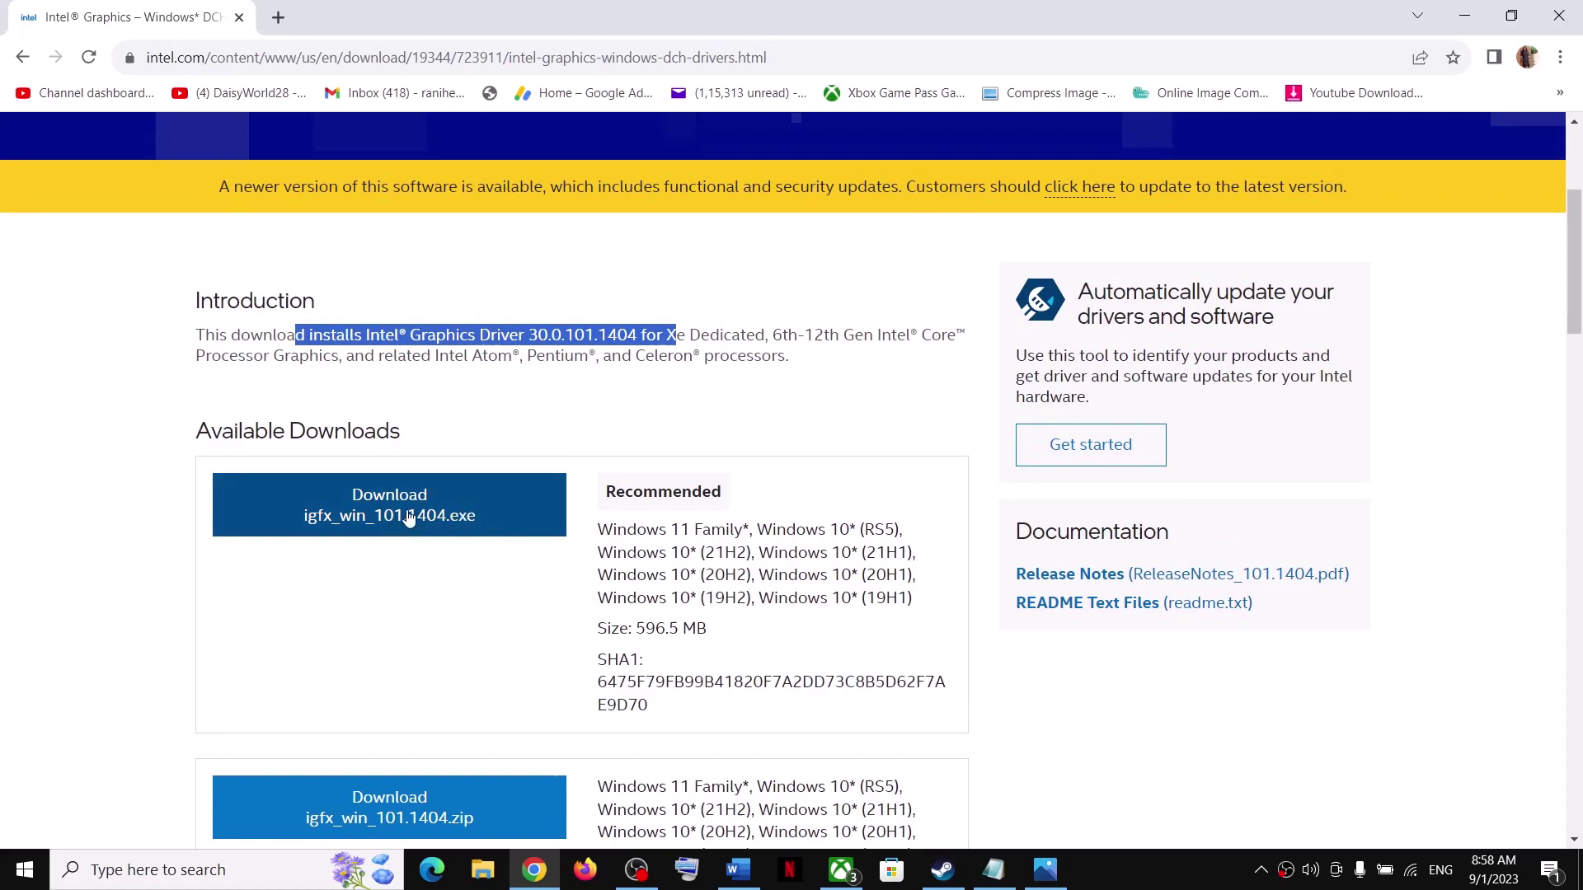
left_click_drag(618, 529, 737, 552)
left_click(367, 507)
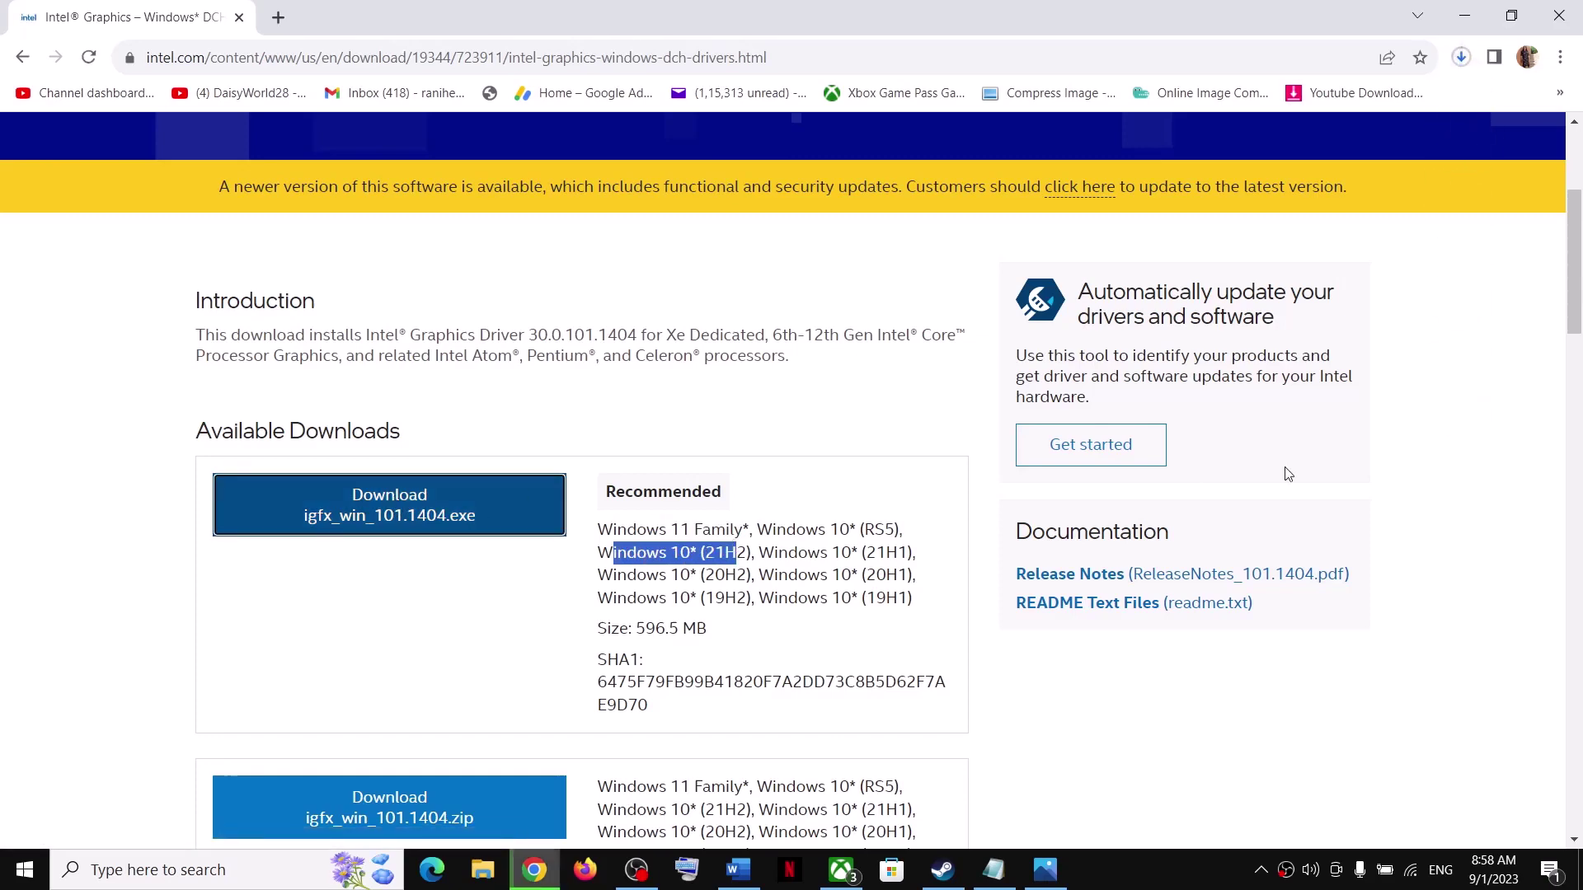
left_click(1462, 57)
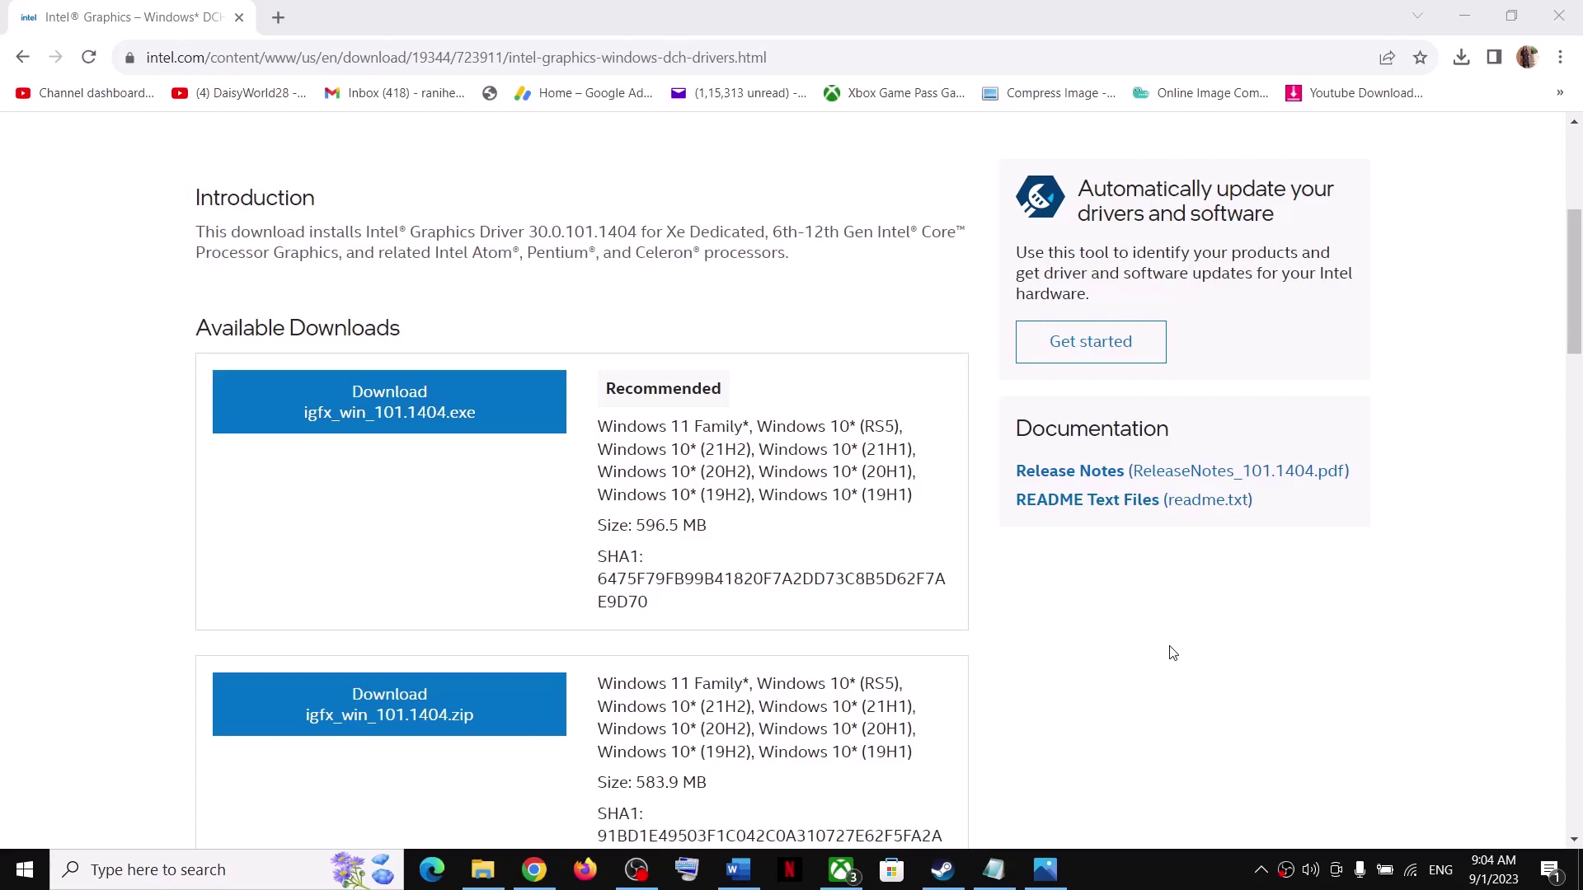
Step: Back in Word, highlight the Step 2 'Update Windows to the latest version' heading, then open Windows Settings
left_click(738, 870)
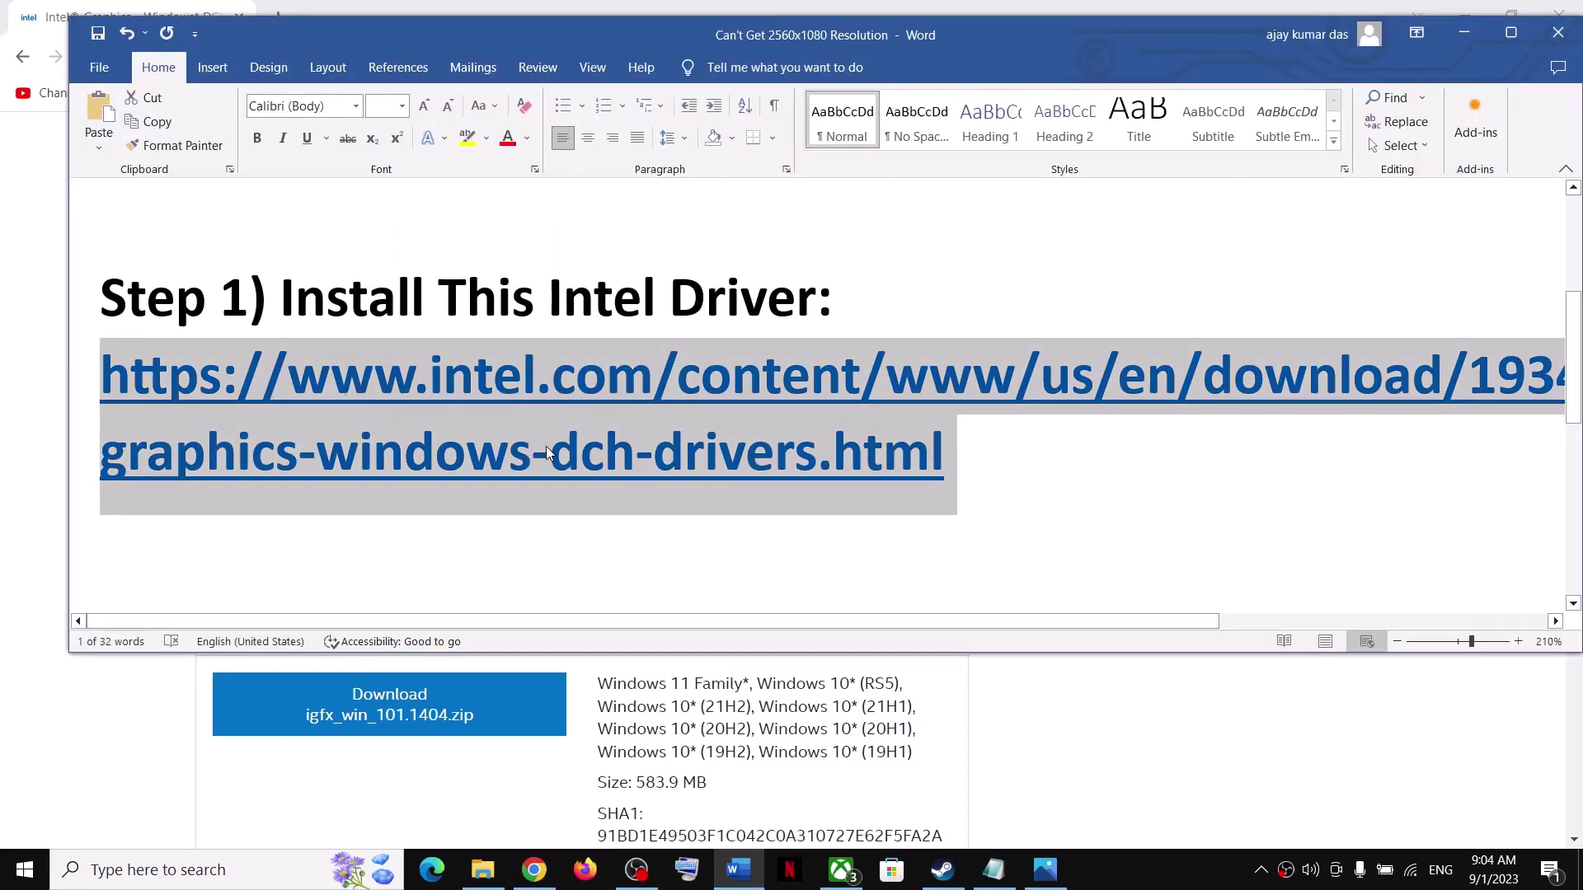
scroll(463, 493, "down", 2)
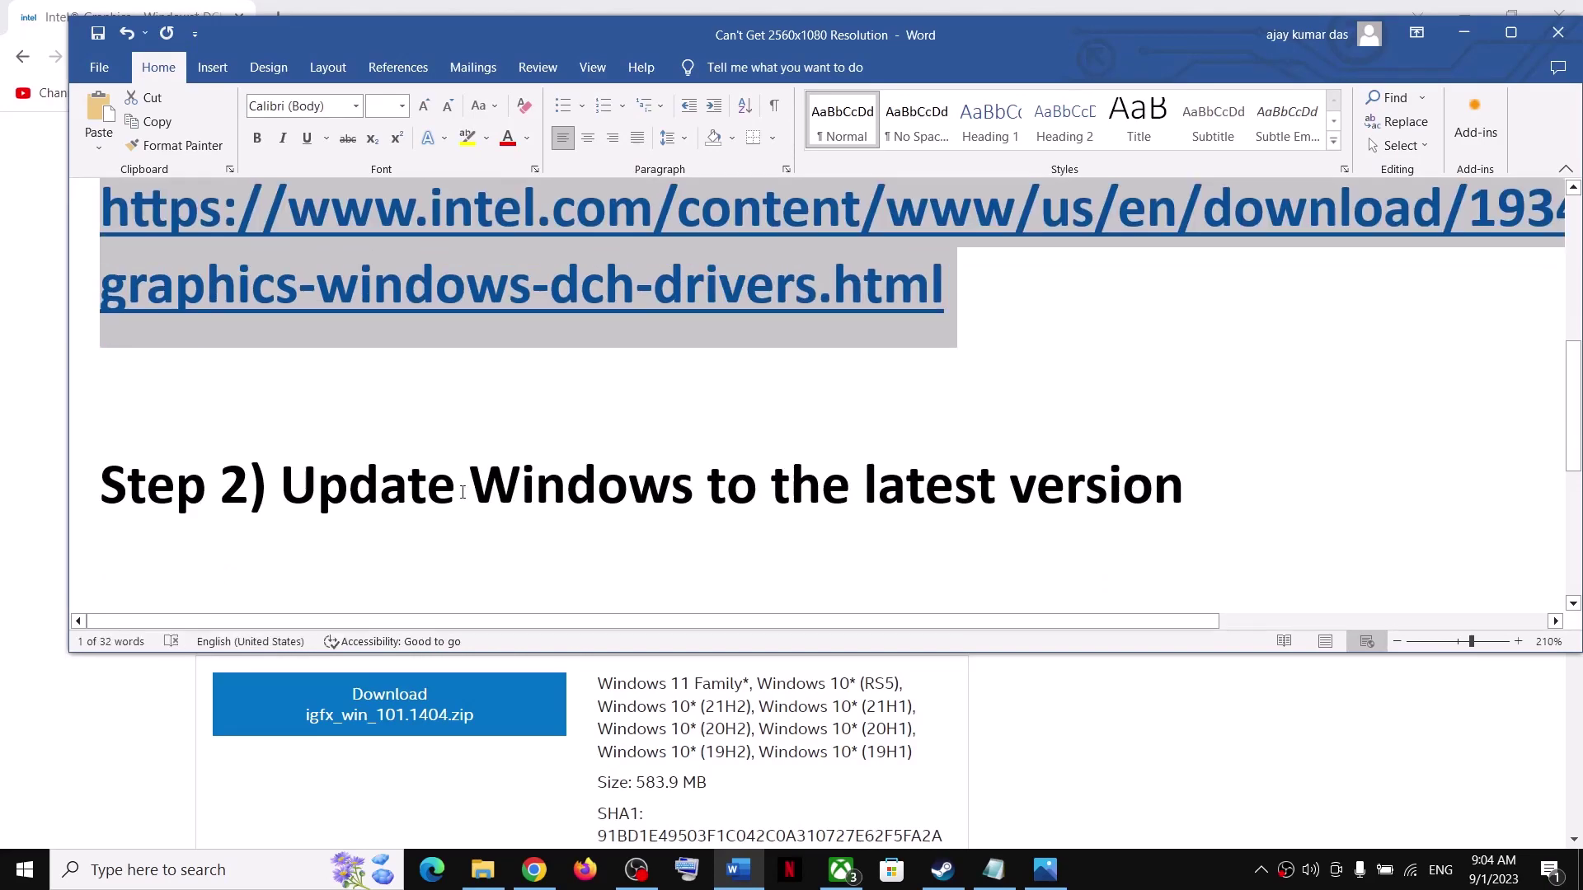
scroll(462, 493, "down", 1)
left_click_drag(303, 430, 1311, 483)
left_click(1306, 485)
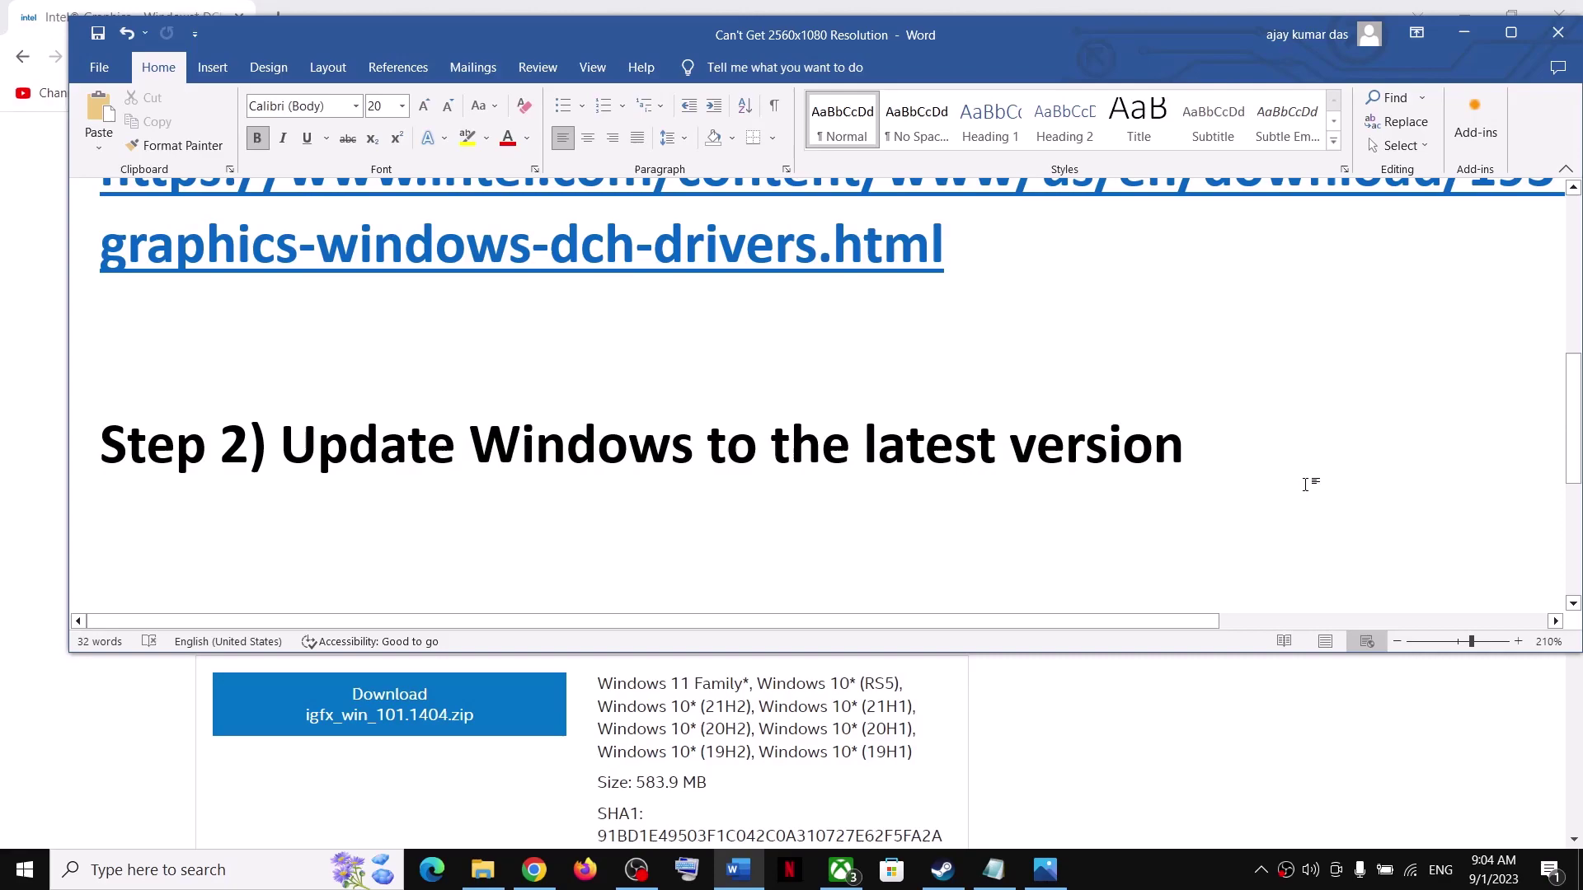
key("super+i")
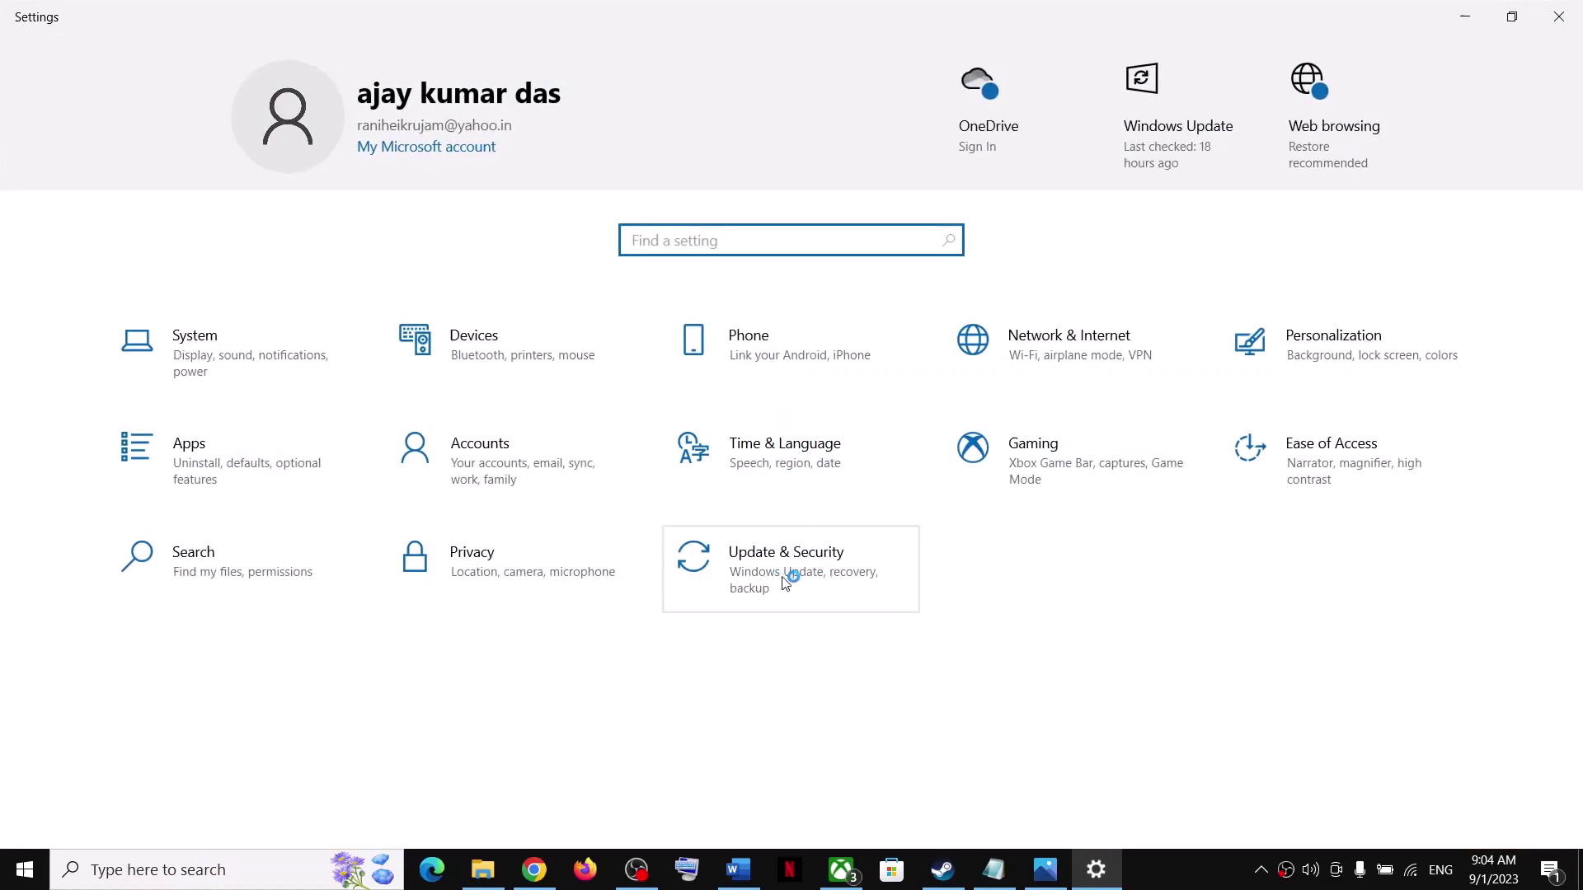
Step: Start a Windows update check under Update & Security, view Start's power options, then close Settings
left_click(810, 585)
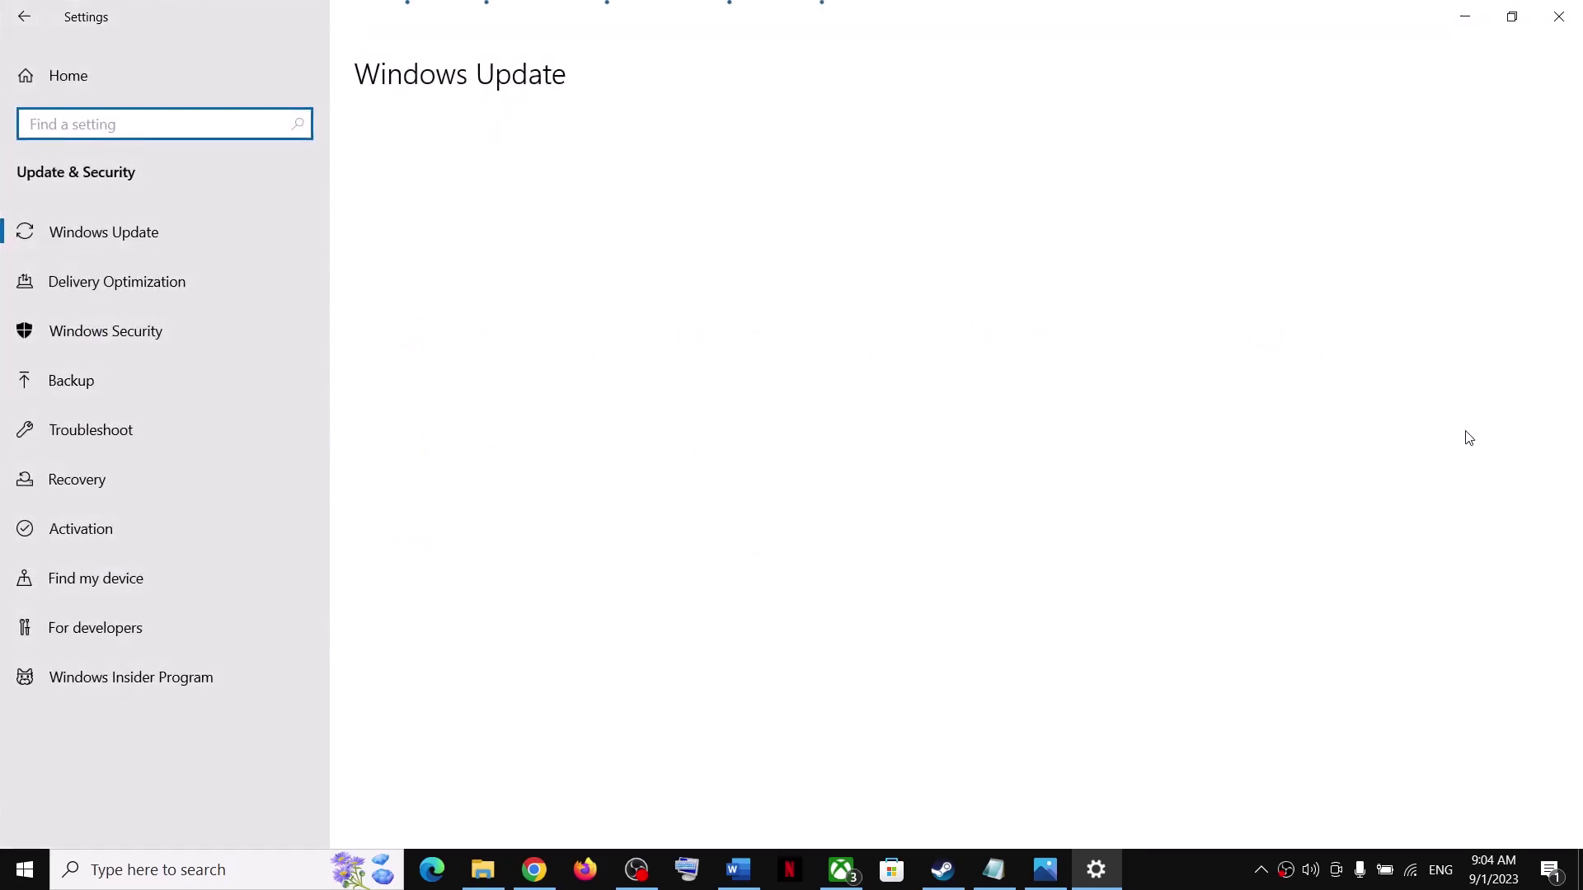
left_click(449, 206)
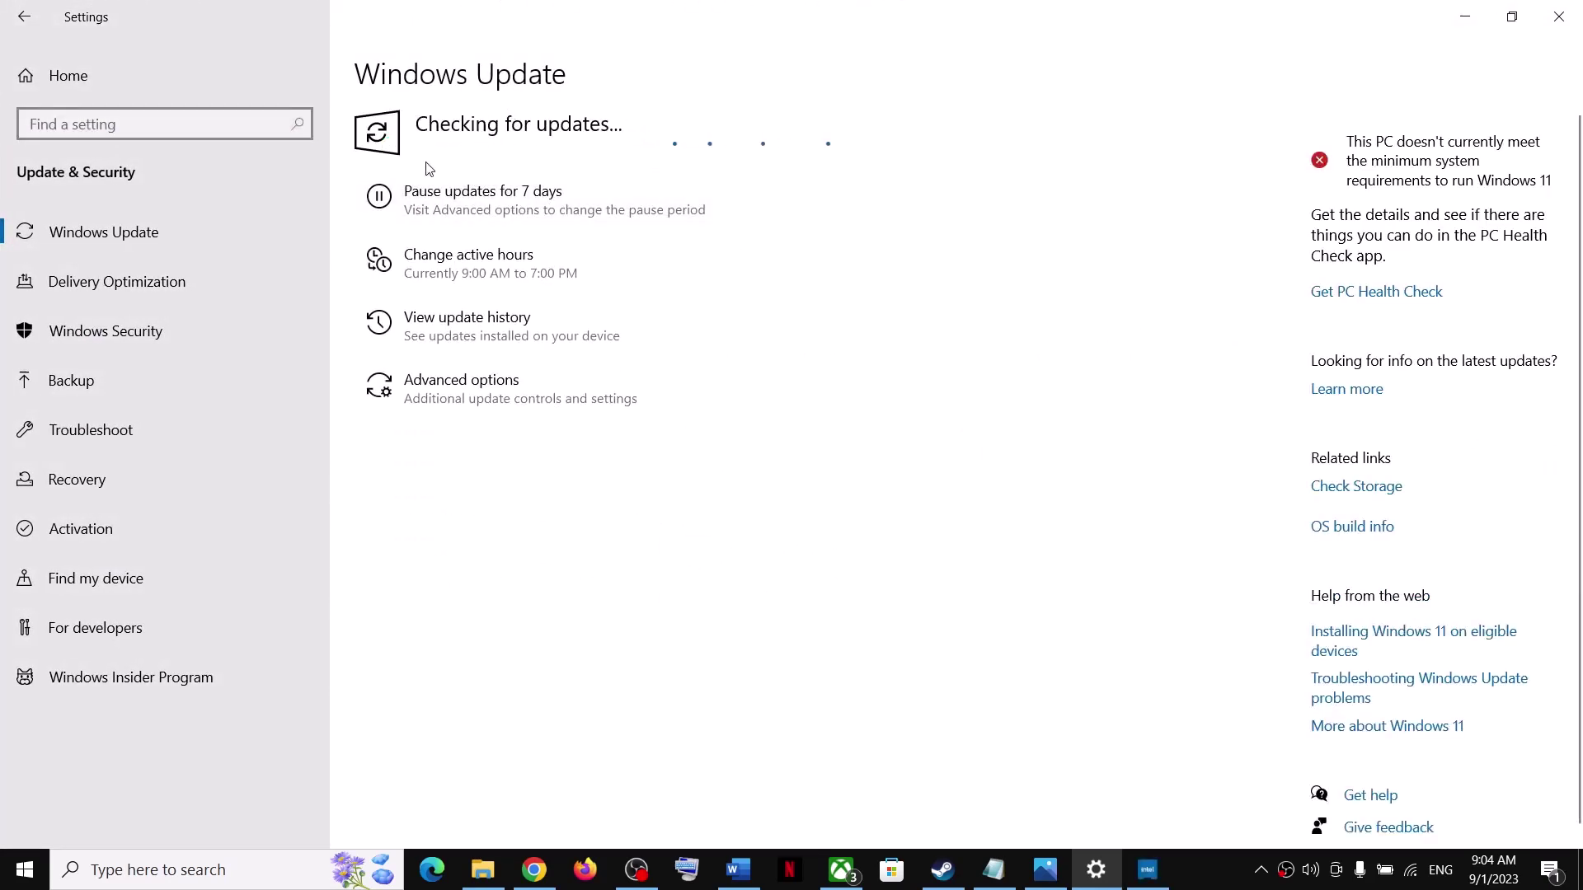
left_click(27, 884)
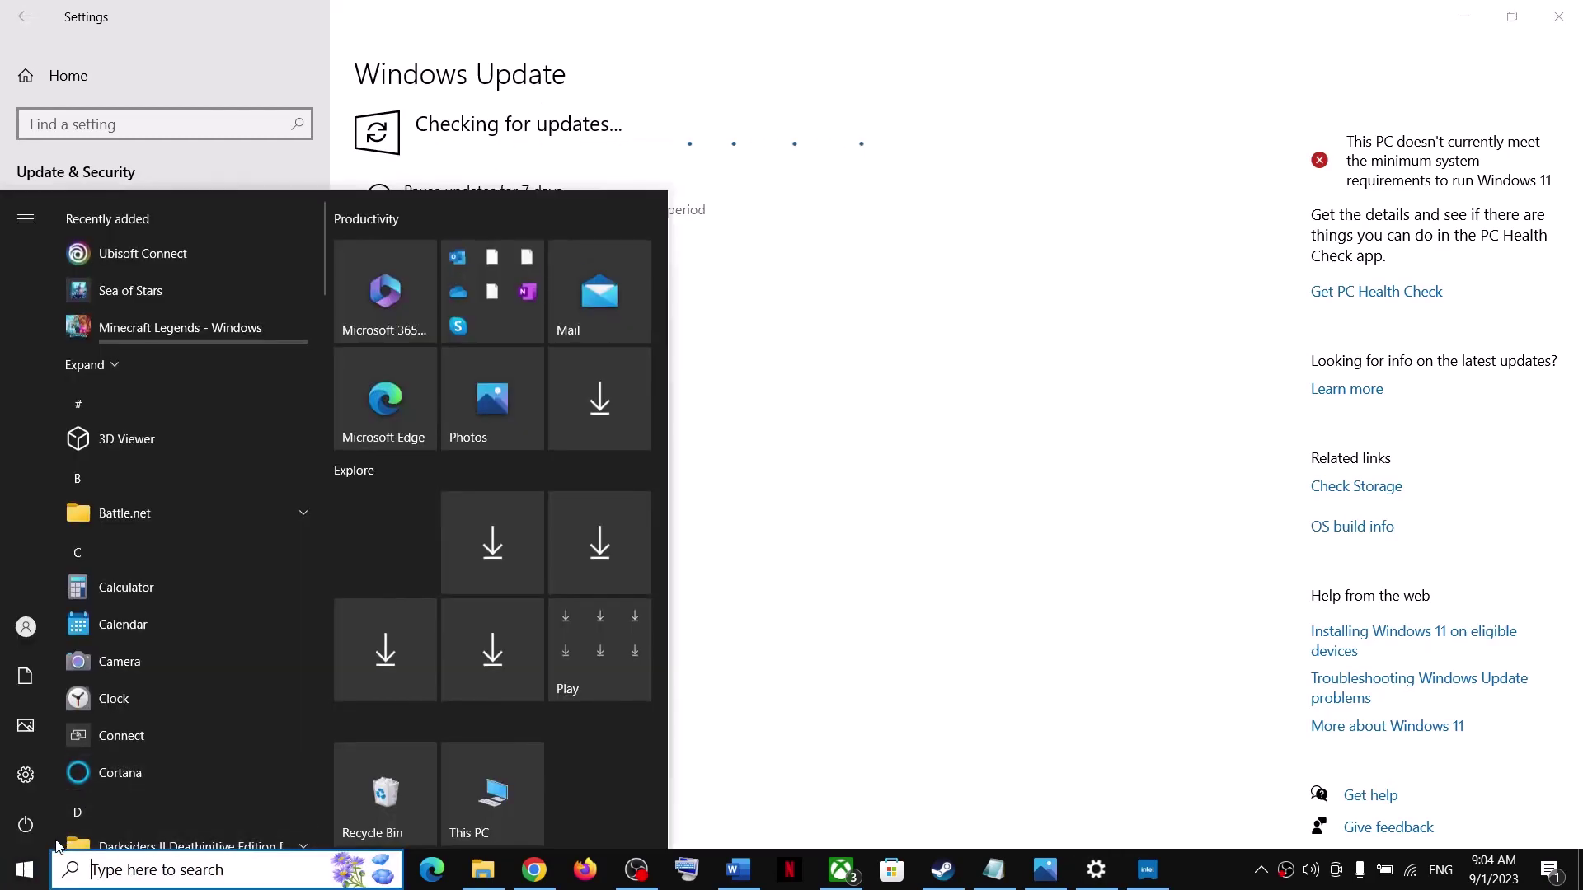
left_click(64, 825)
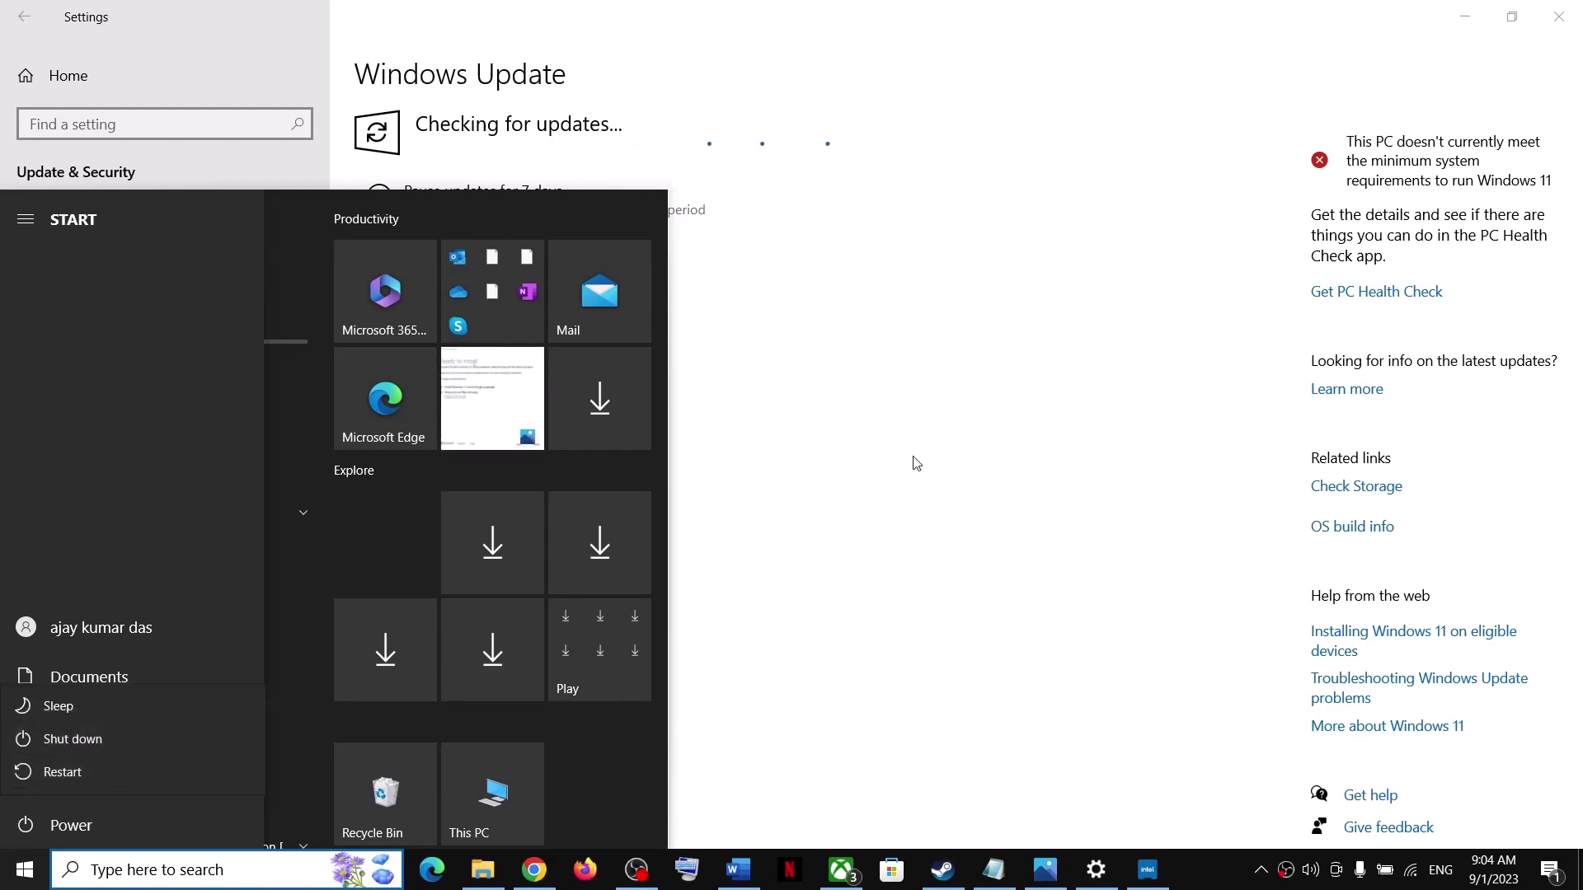
left_click(917, 427)
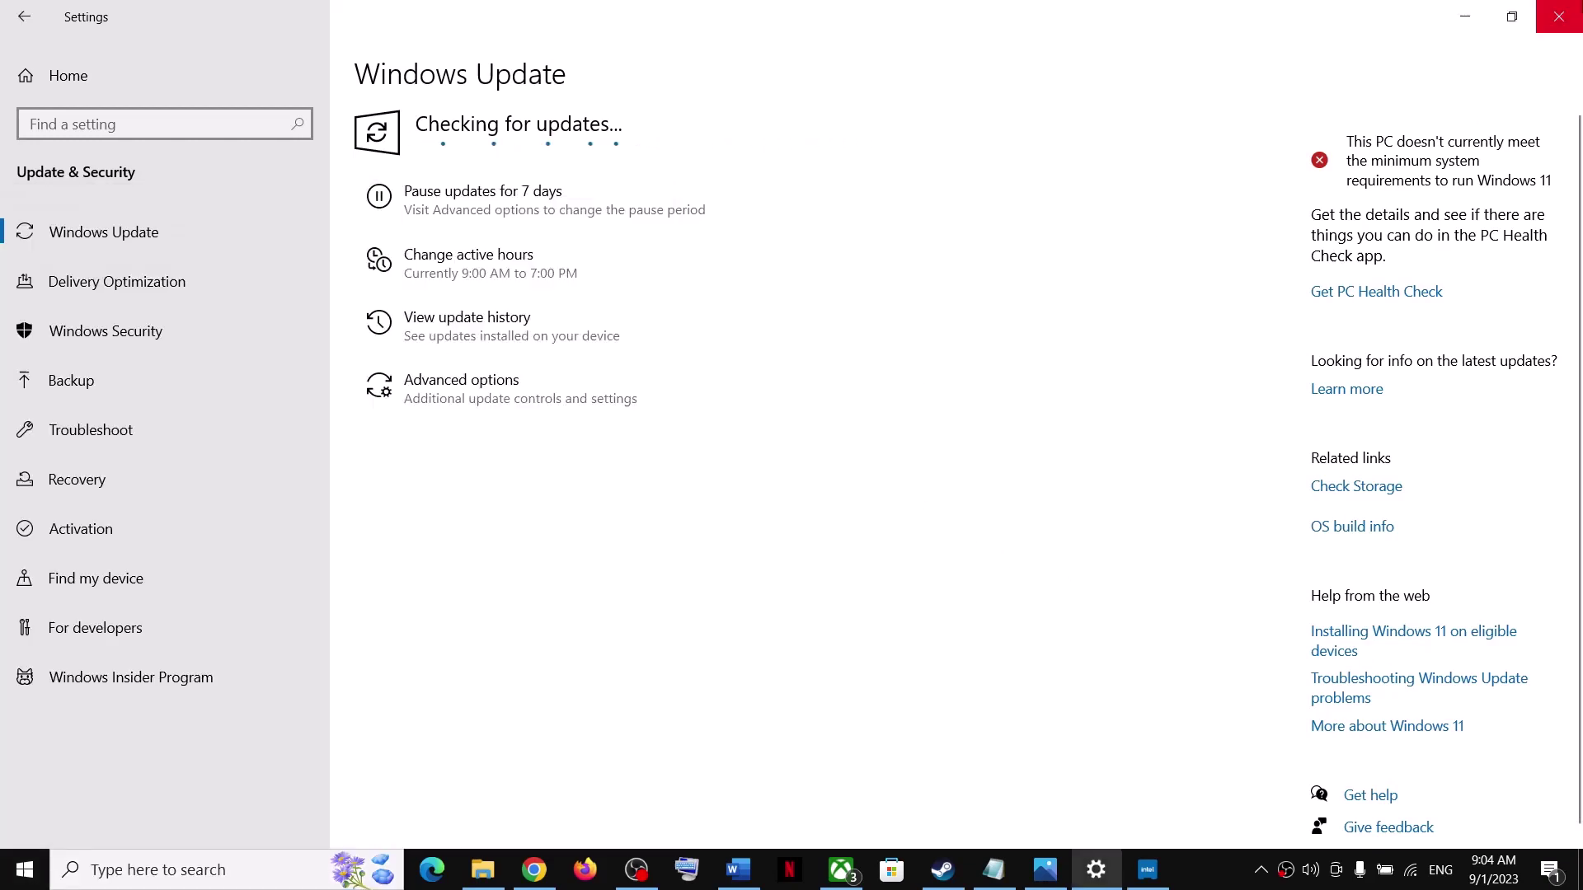
left_click(1558, 19)
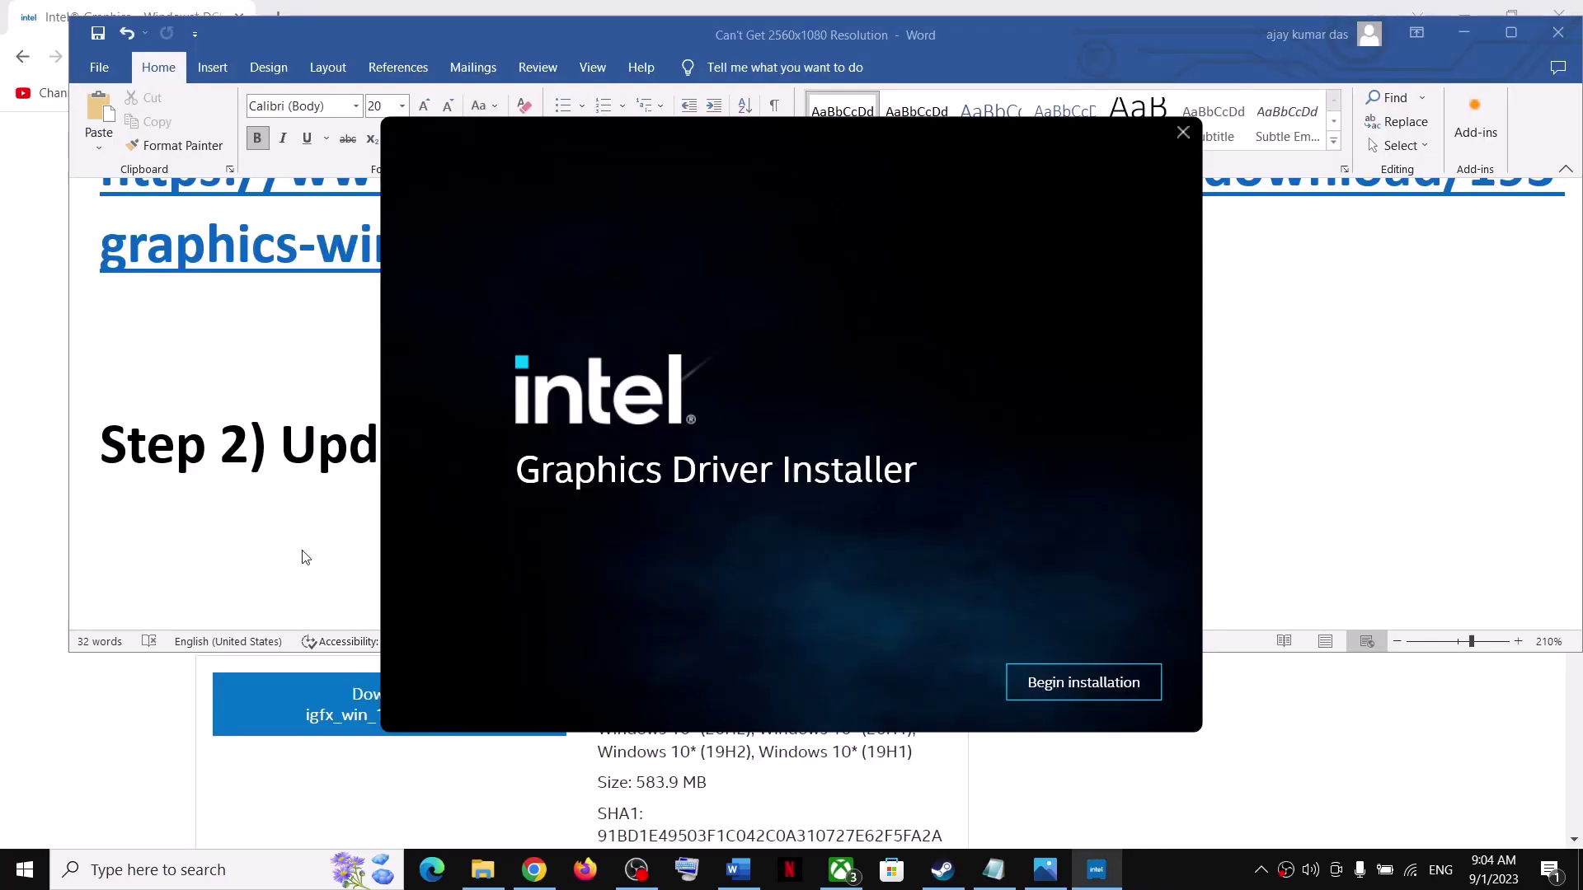
Step: Select the Dell support URL under Step 3 in Word and copy it via the right-click menu
left_click(297, 508)
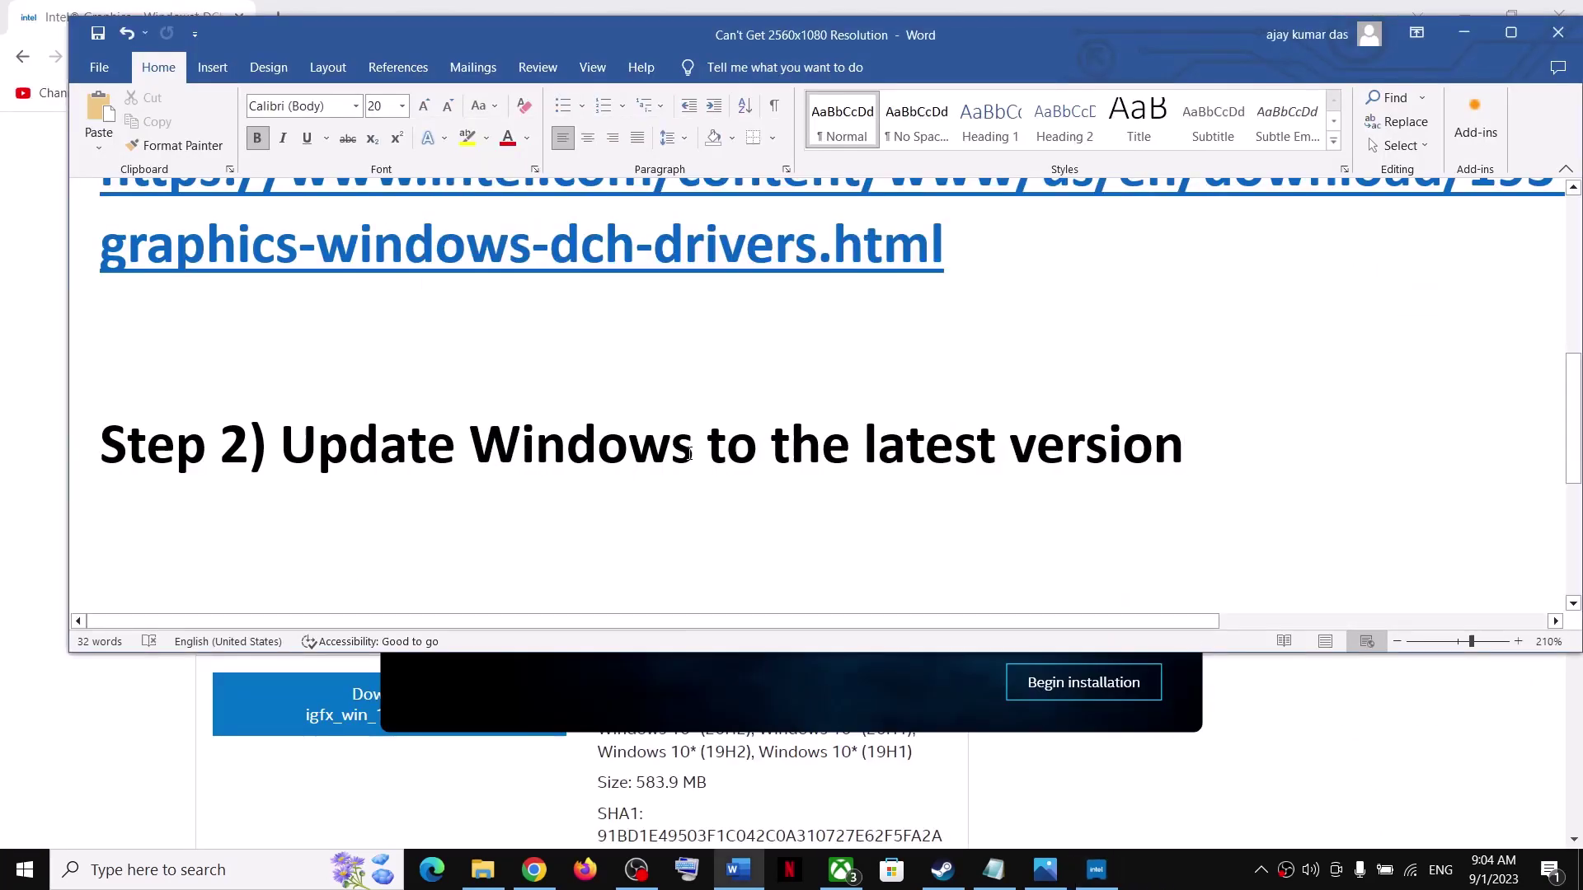
scroll(690, 454, "down", 4)
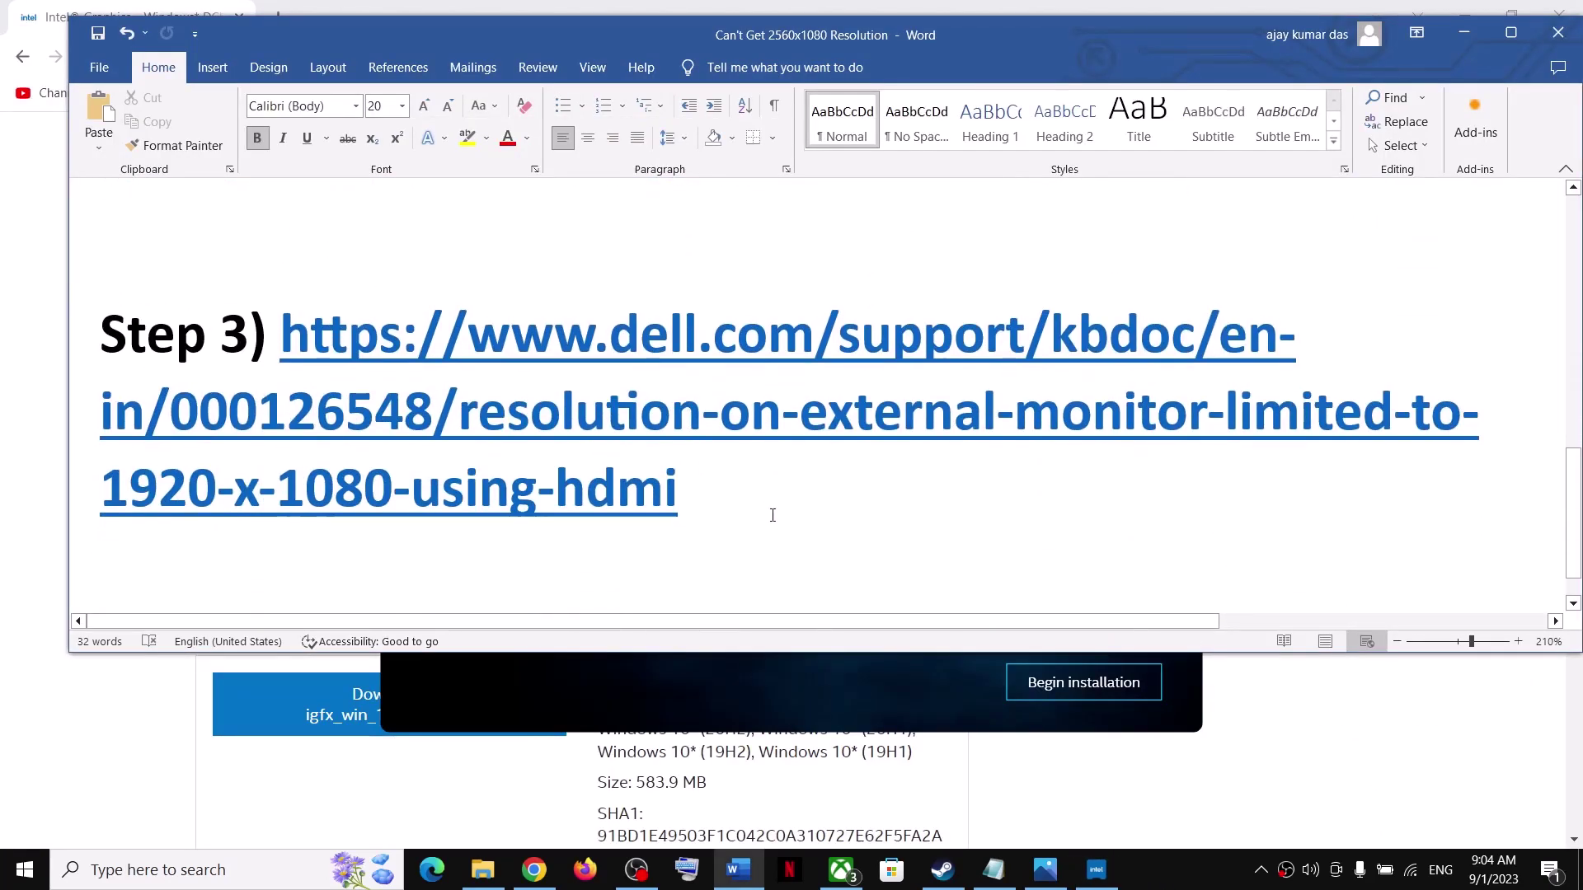
left_click_drag(728, 505, 285, 334)
right_click(523, 412)
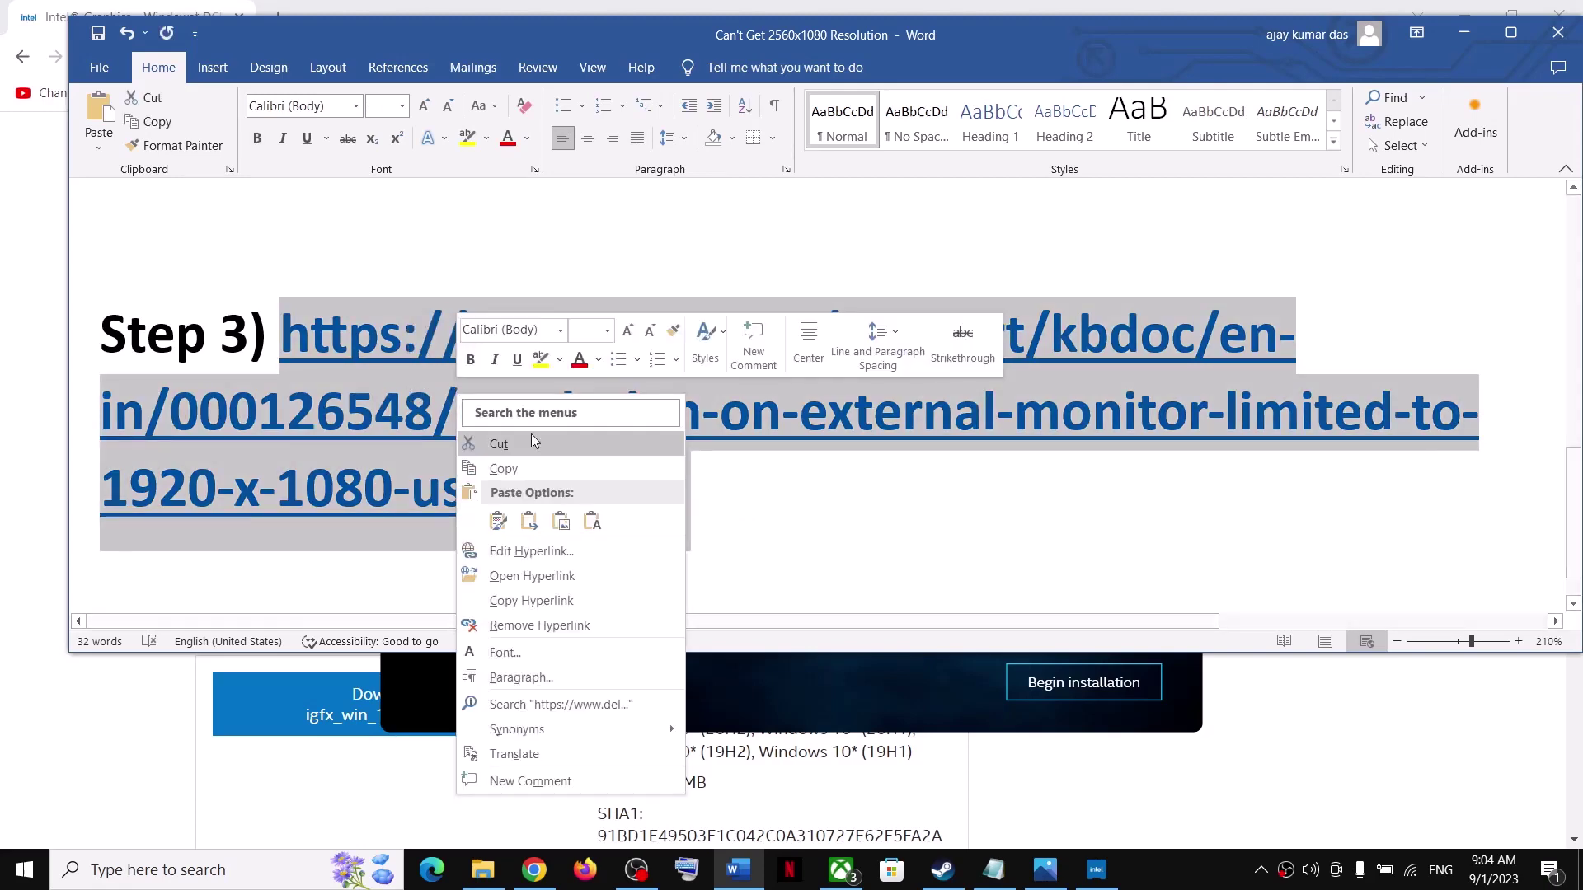
left_click(523, 472)
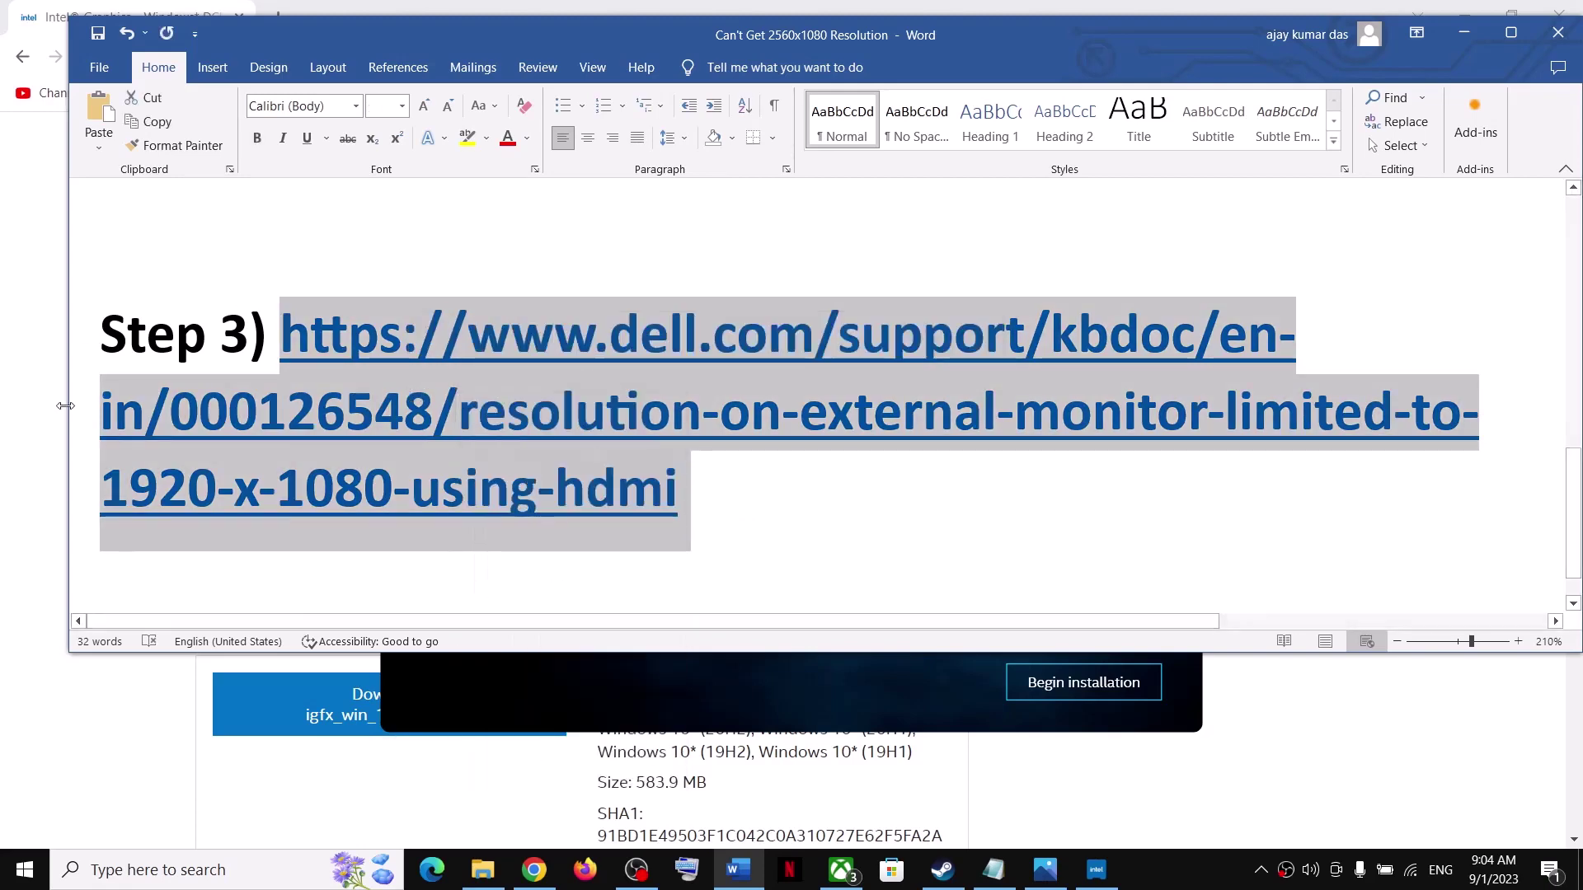
Step: Load the Dell URL in a new Chrome tab and highlight the resolution limits and 'Dell Monitors only'
left_click(42, 341)
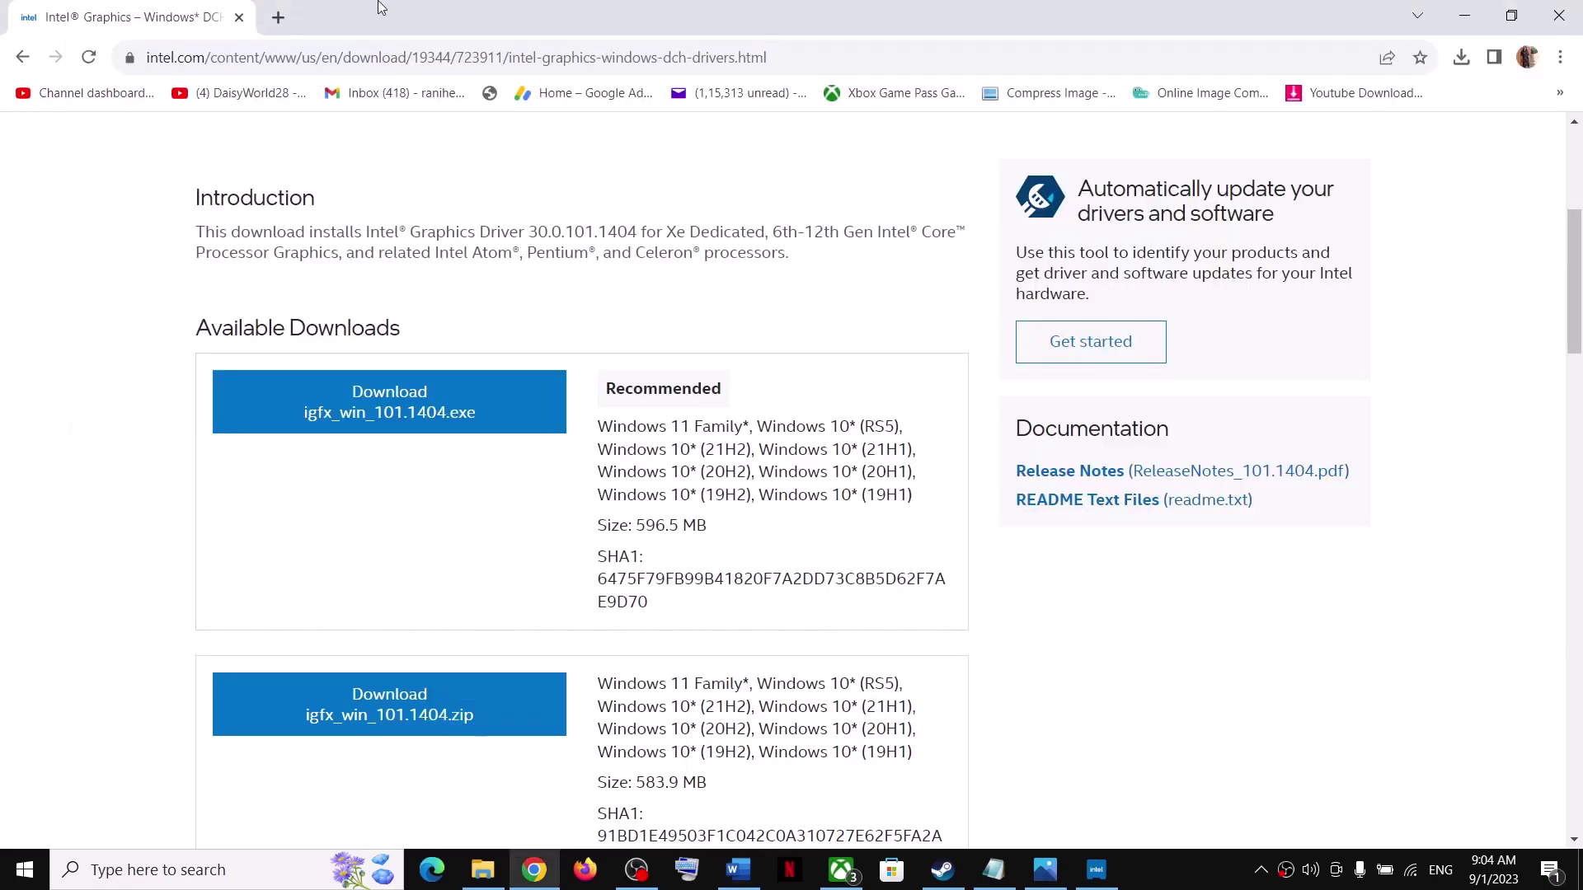
left_click(278, 17)
key("ctrl+v")
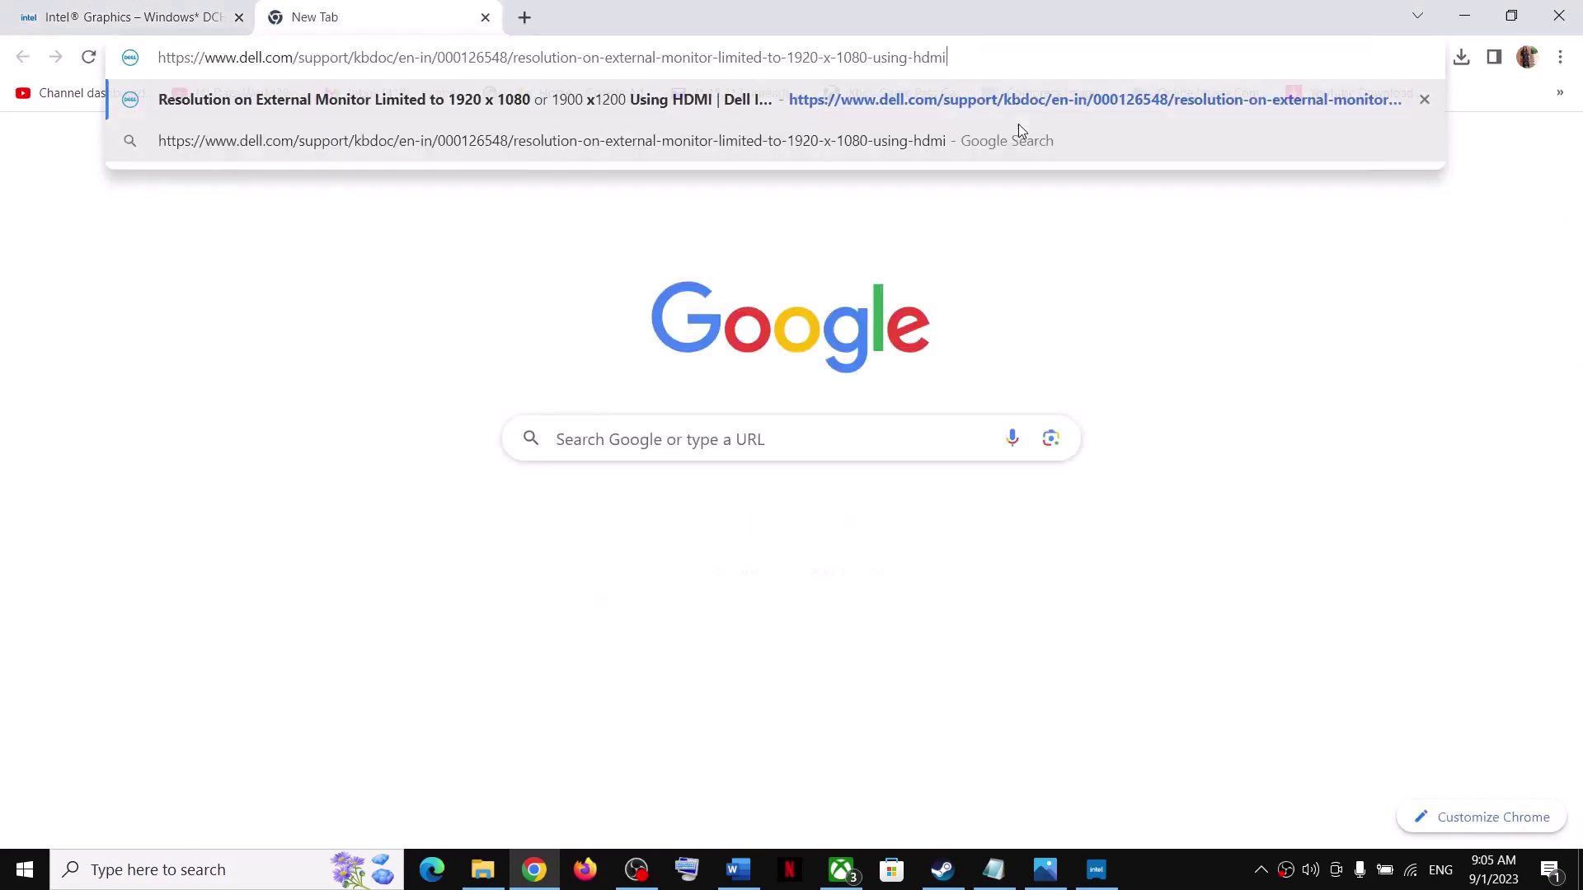
key("Return")
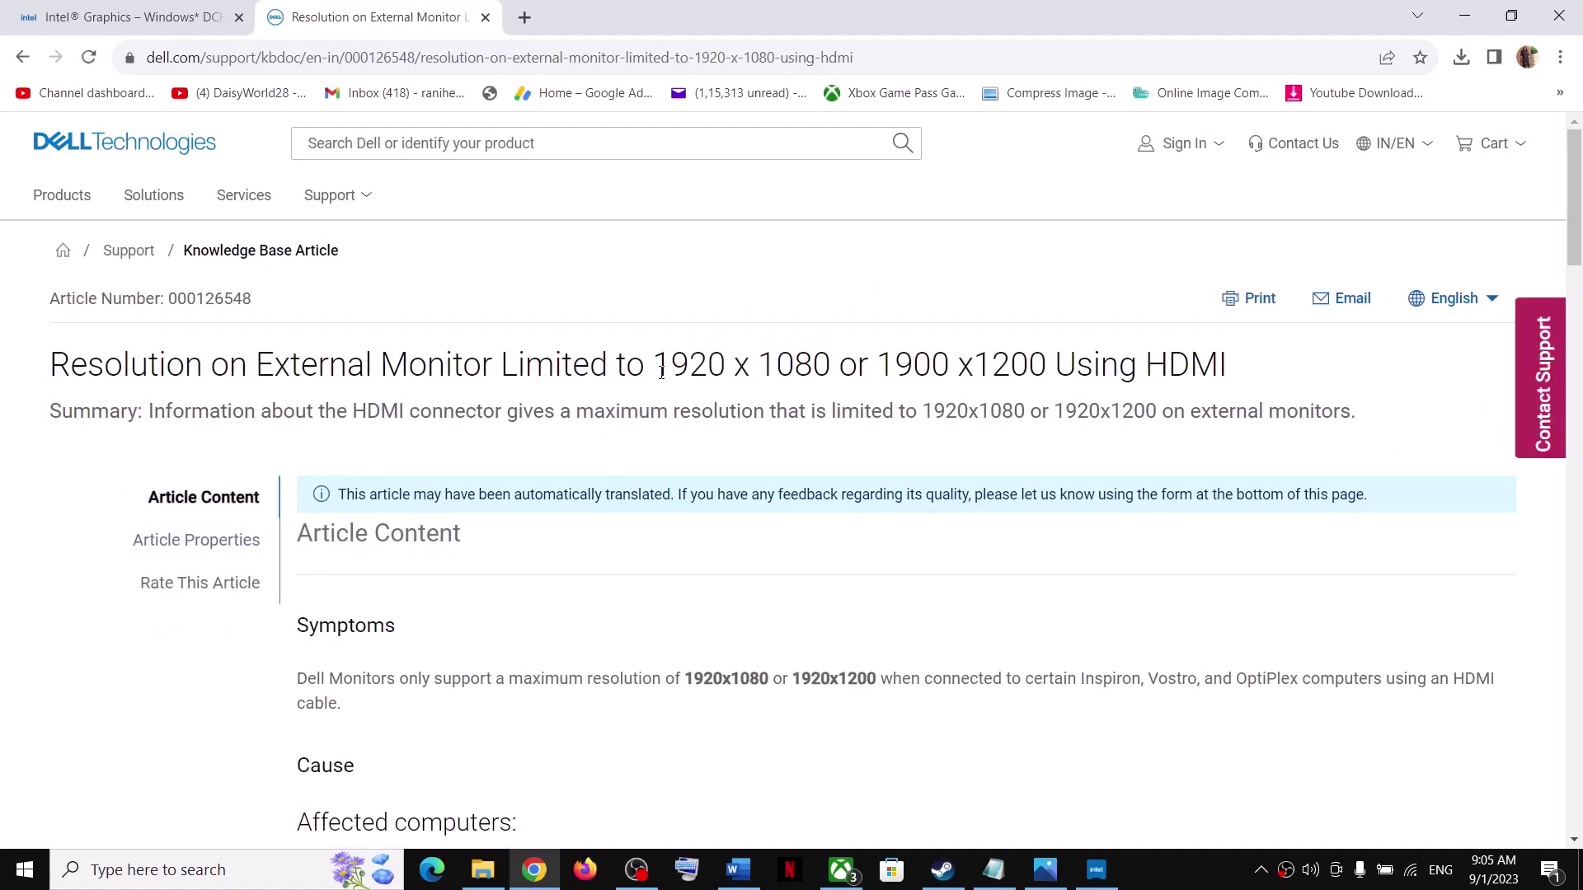
left_click_drag(661, 373, 1190, 369)
scroll(467, 637, "down", 1)
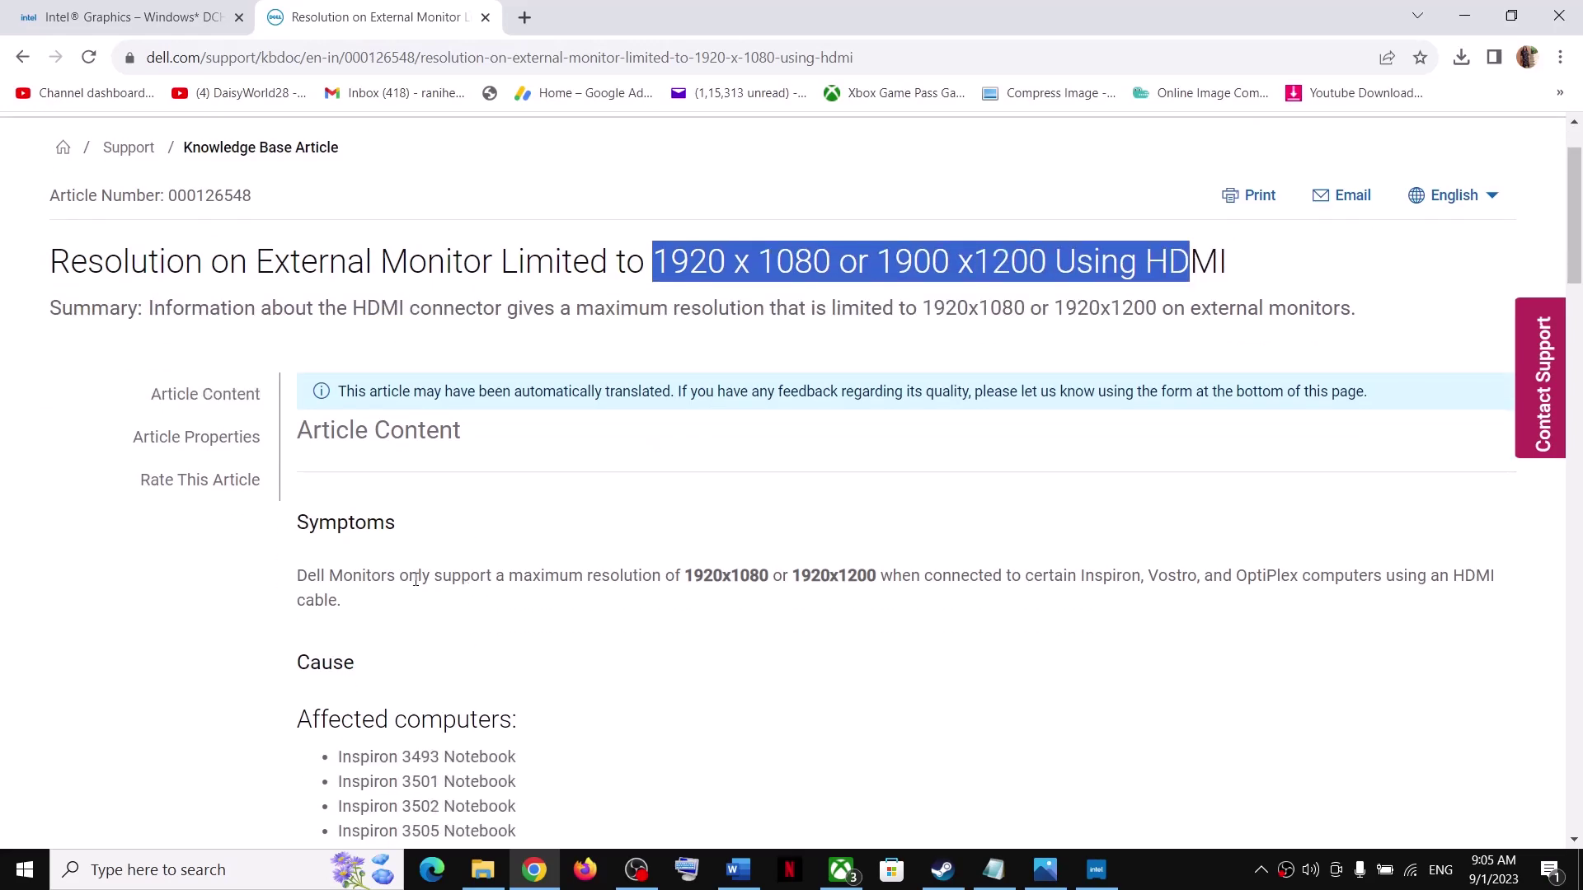
left_click_drag(292, 590, 433, 577)
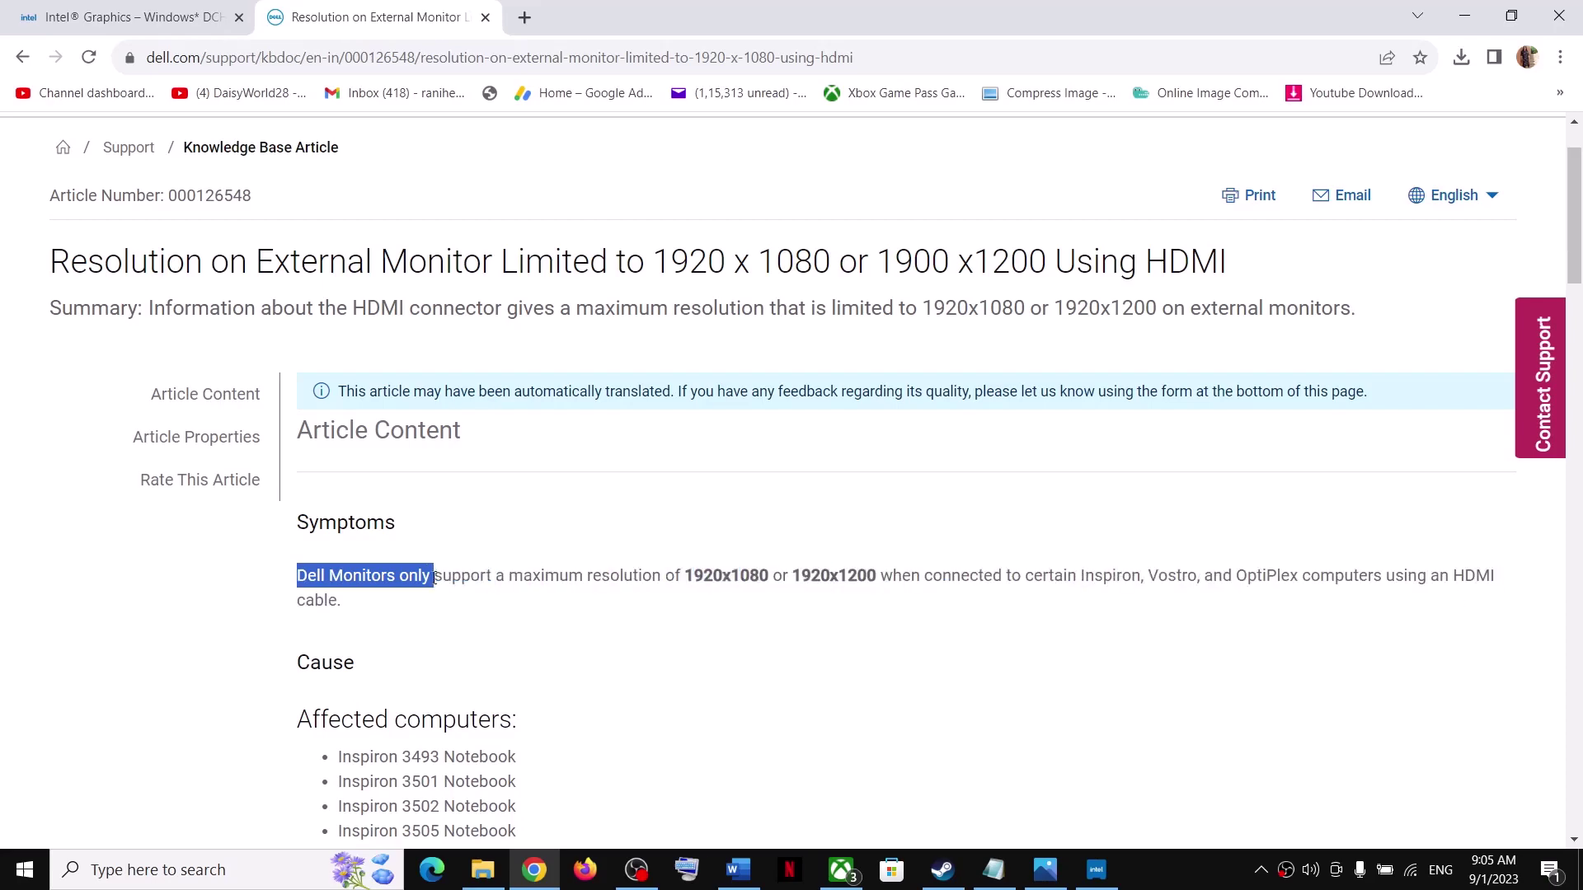
scroll(433, 577, "down", 2)
scroll(433, 577, "down", 3)
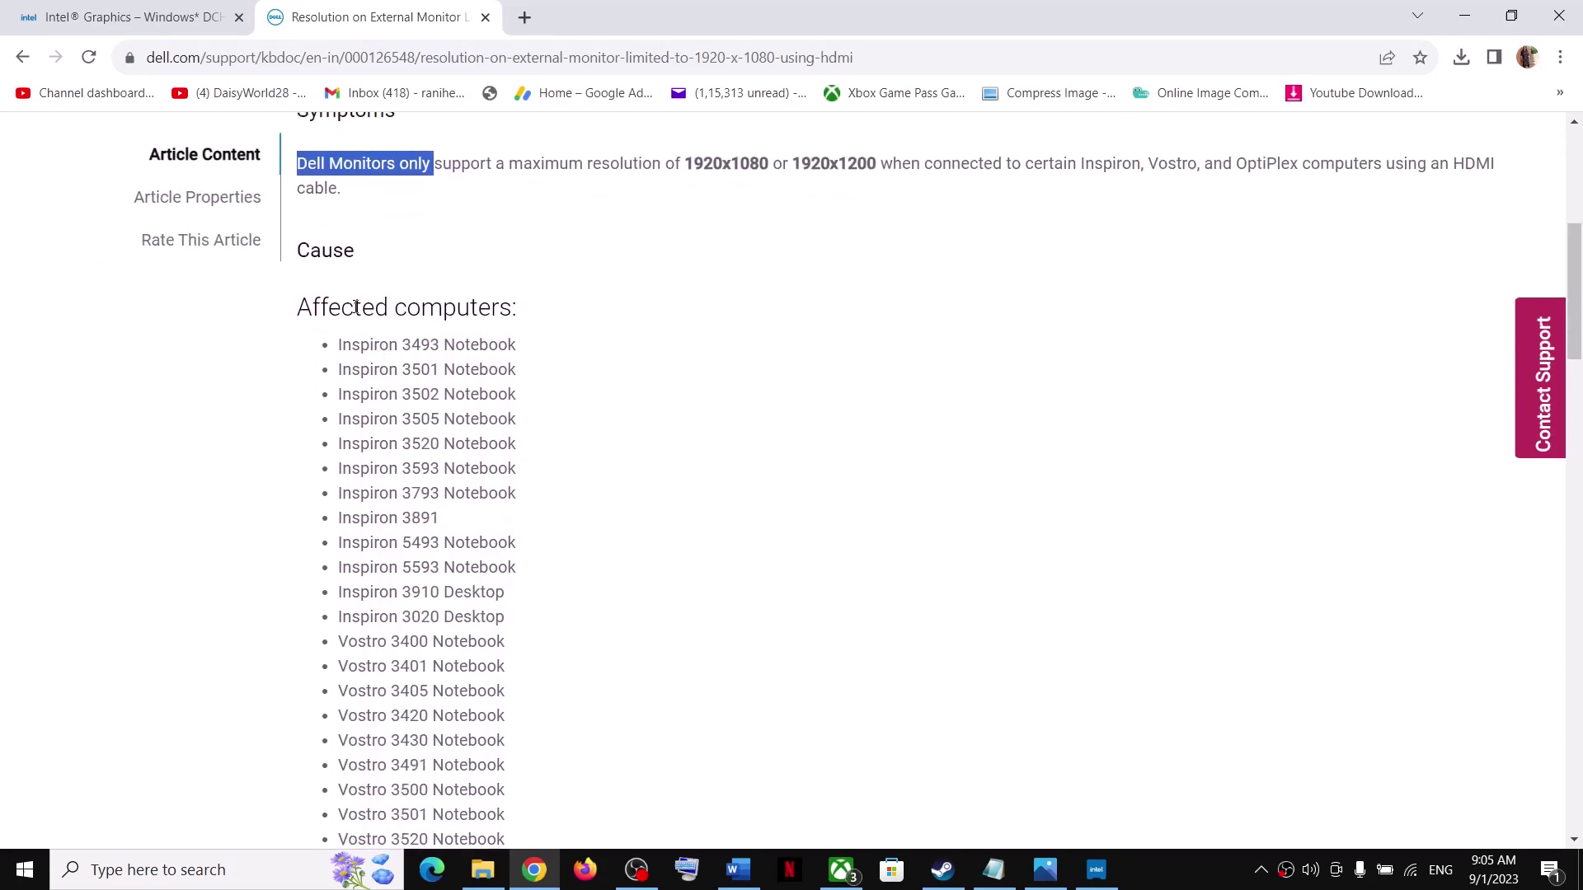
left_click_drag(318, 307, 536, 772)
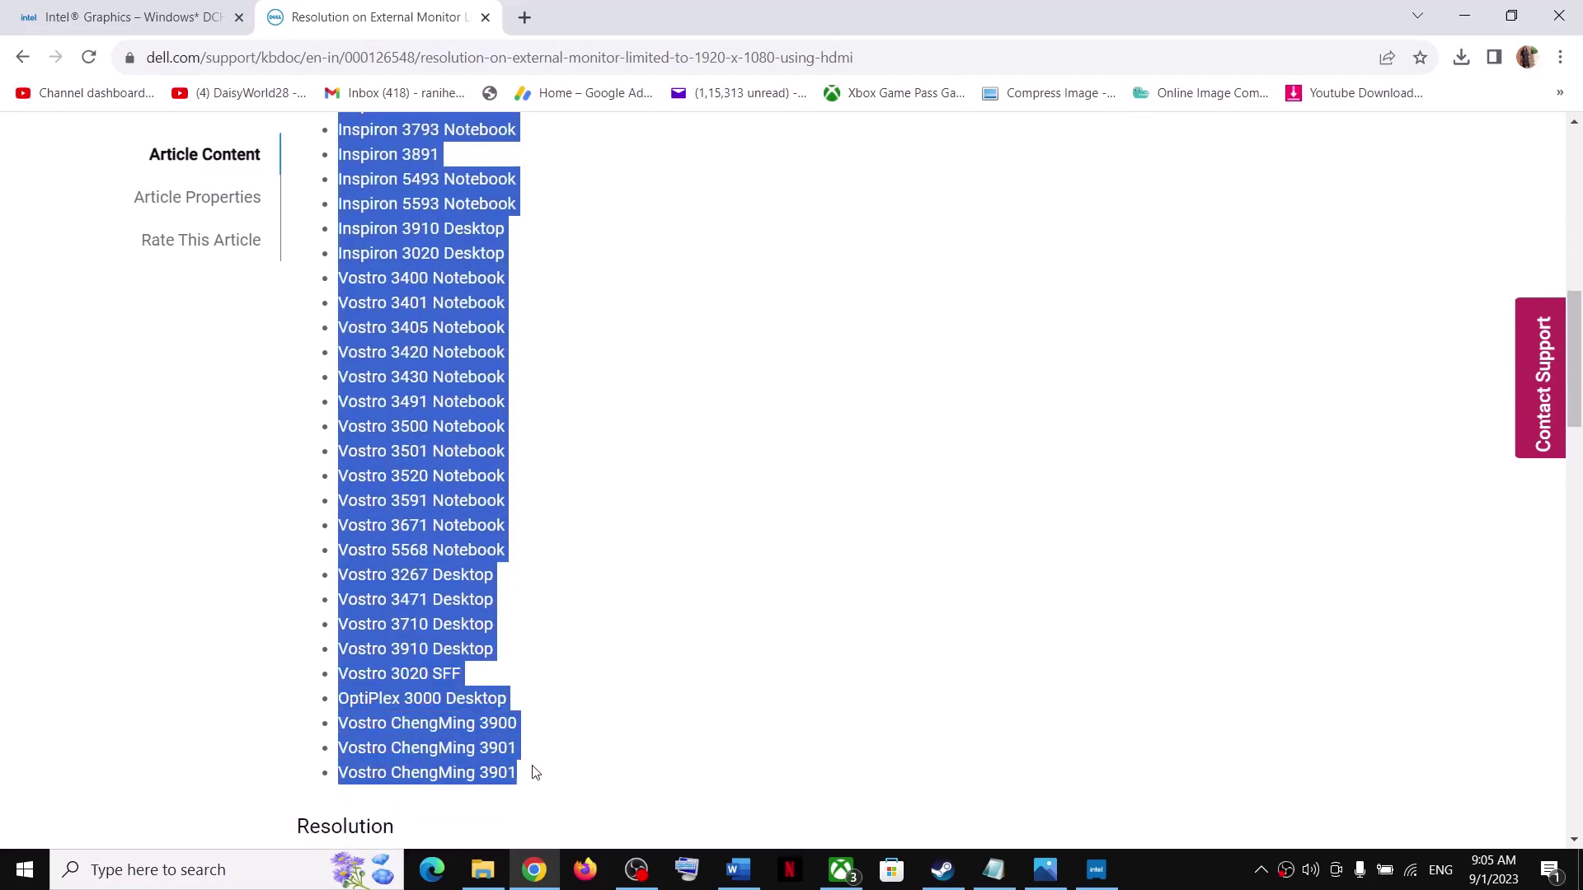
scroll(613, 476, "up", 1)
scroll(440, 401, "up", 3)
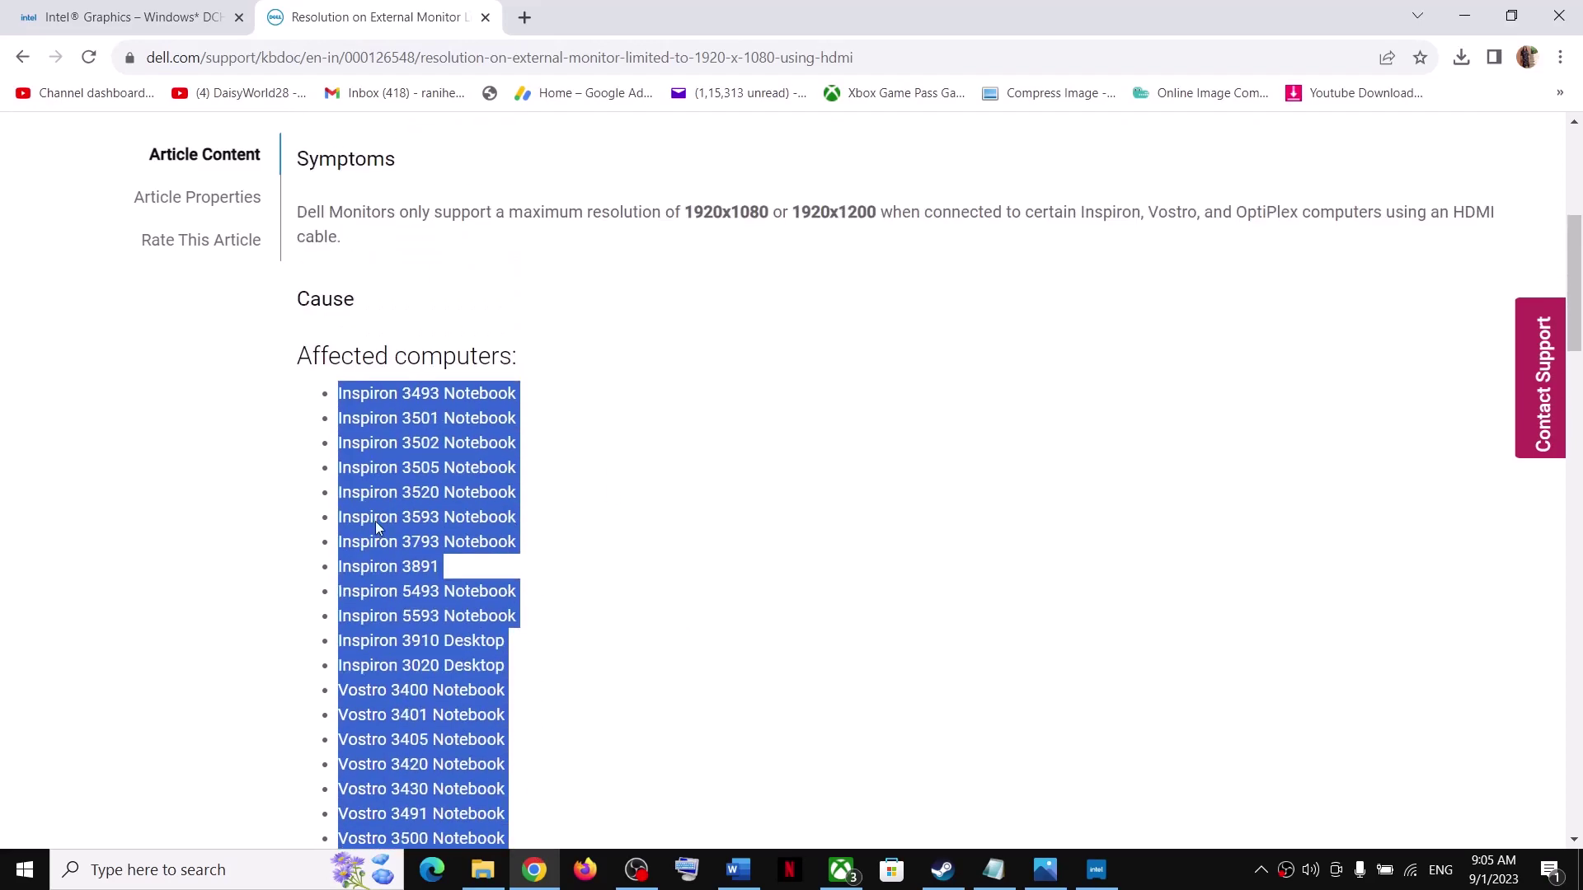
scroll(441, 464, "down", 6)
scroll(442, 464, "down", 1)
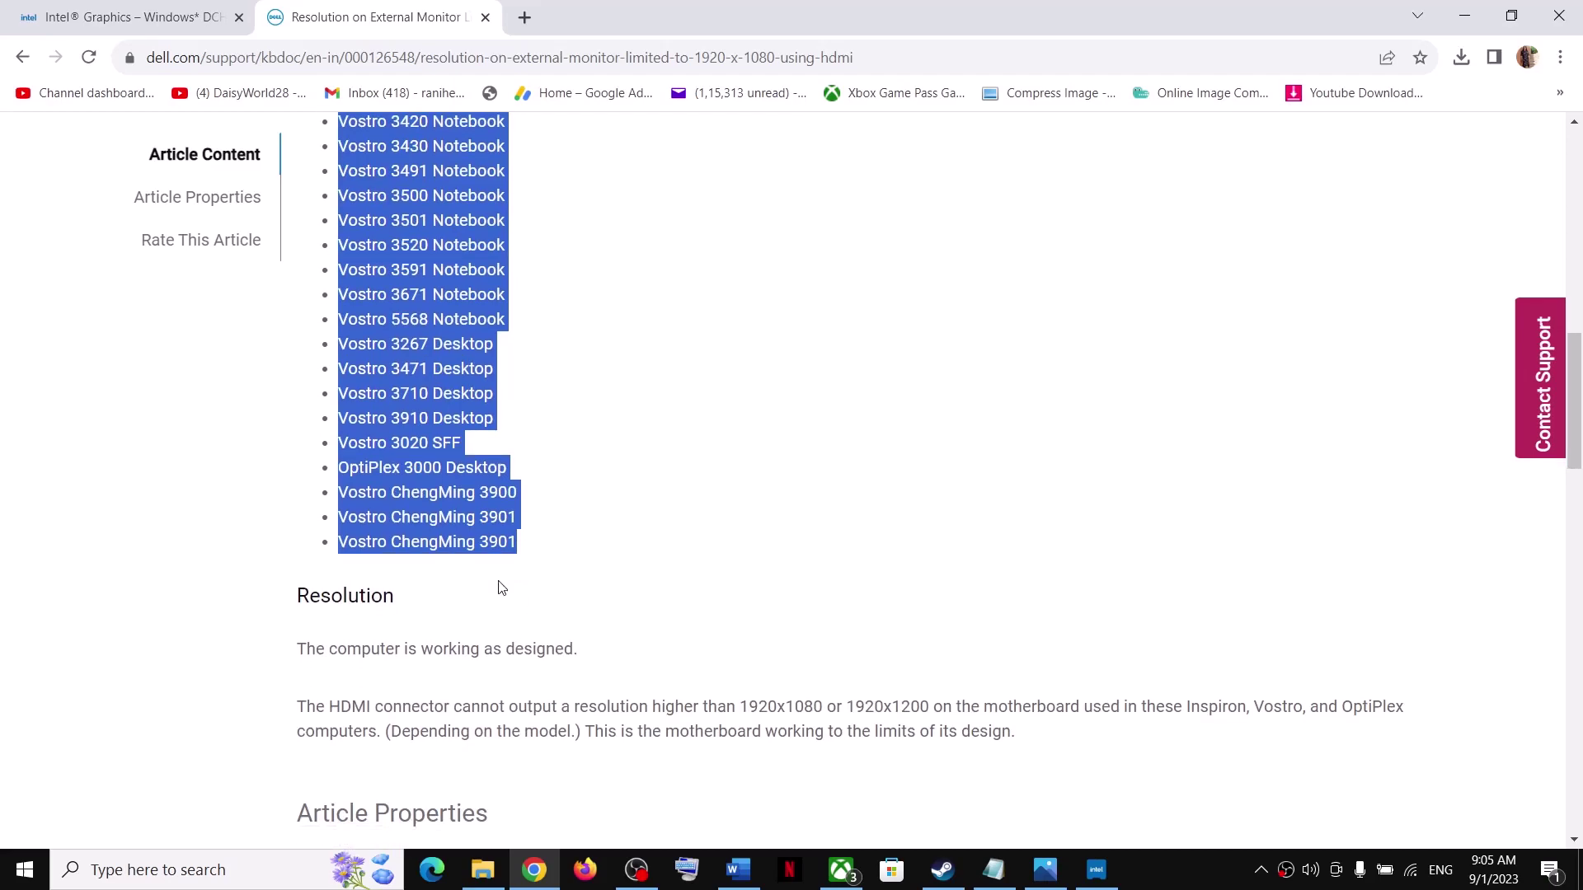
left_click_drag(300, 571, 573, 571)
left_click_drag(291, 627, 1284, 632)
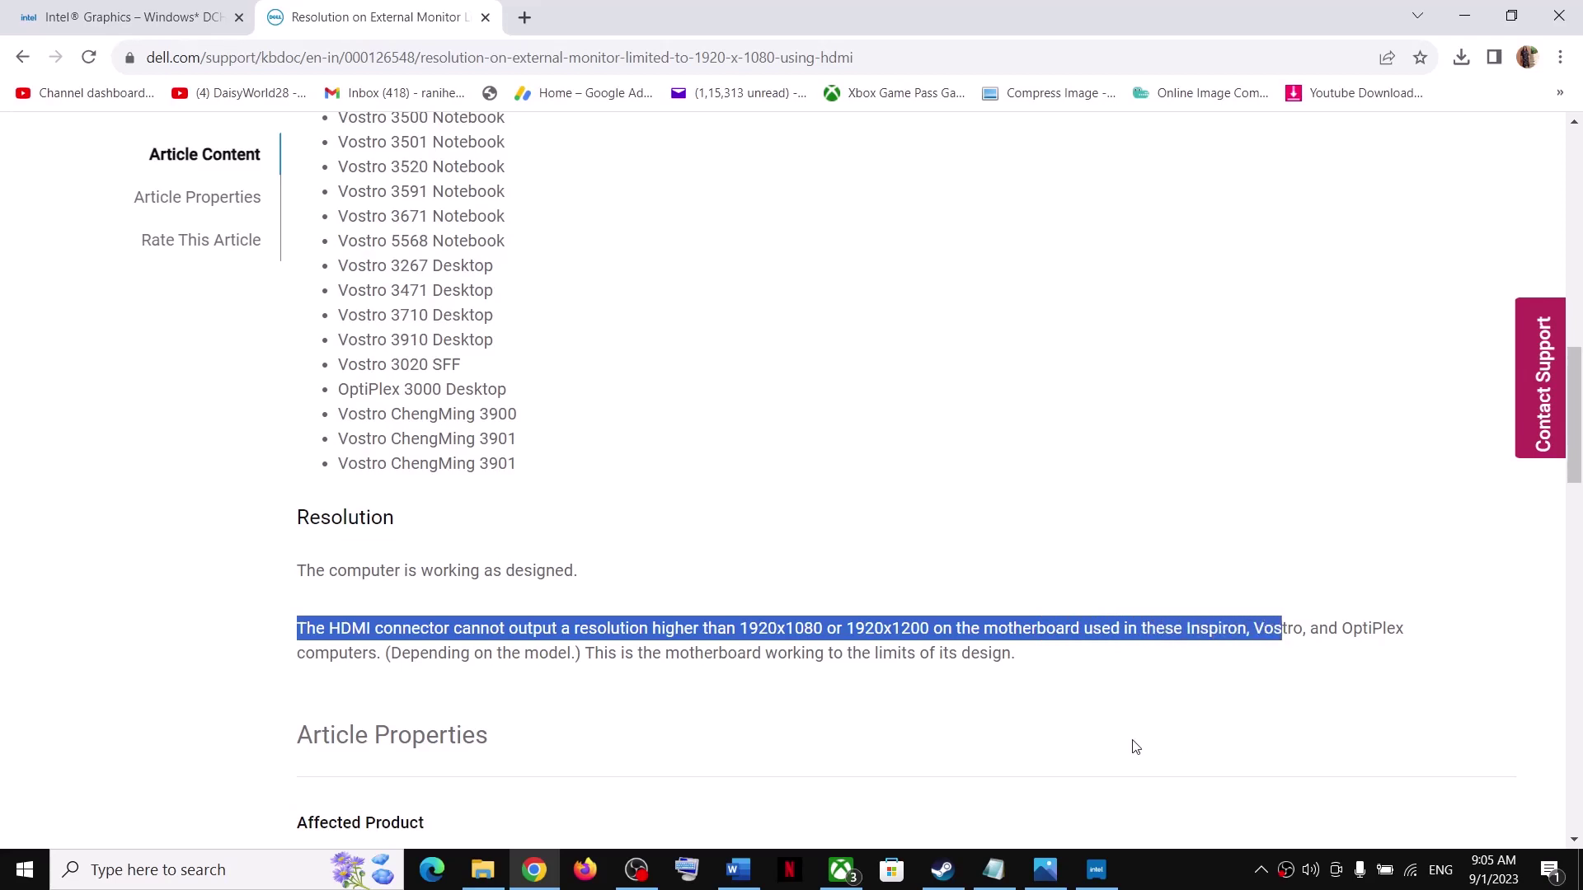
left_click(438, 655)
left_click_drag(400, 655, 604, 330)
left_click(607, 655)
left_click(739, 505)
scroll(738, 505, "up", 15)
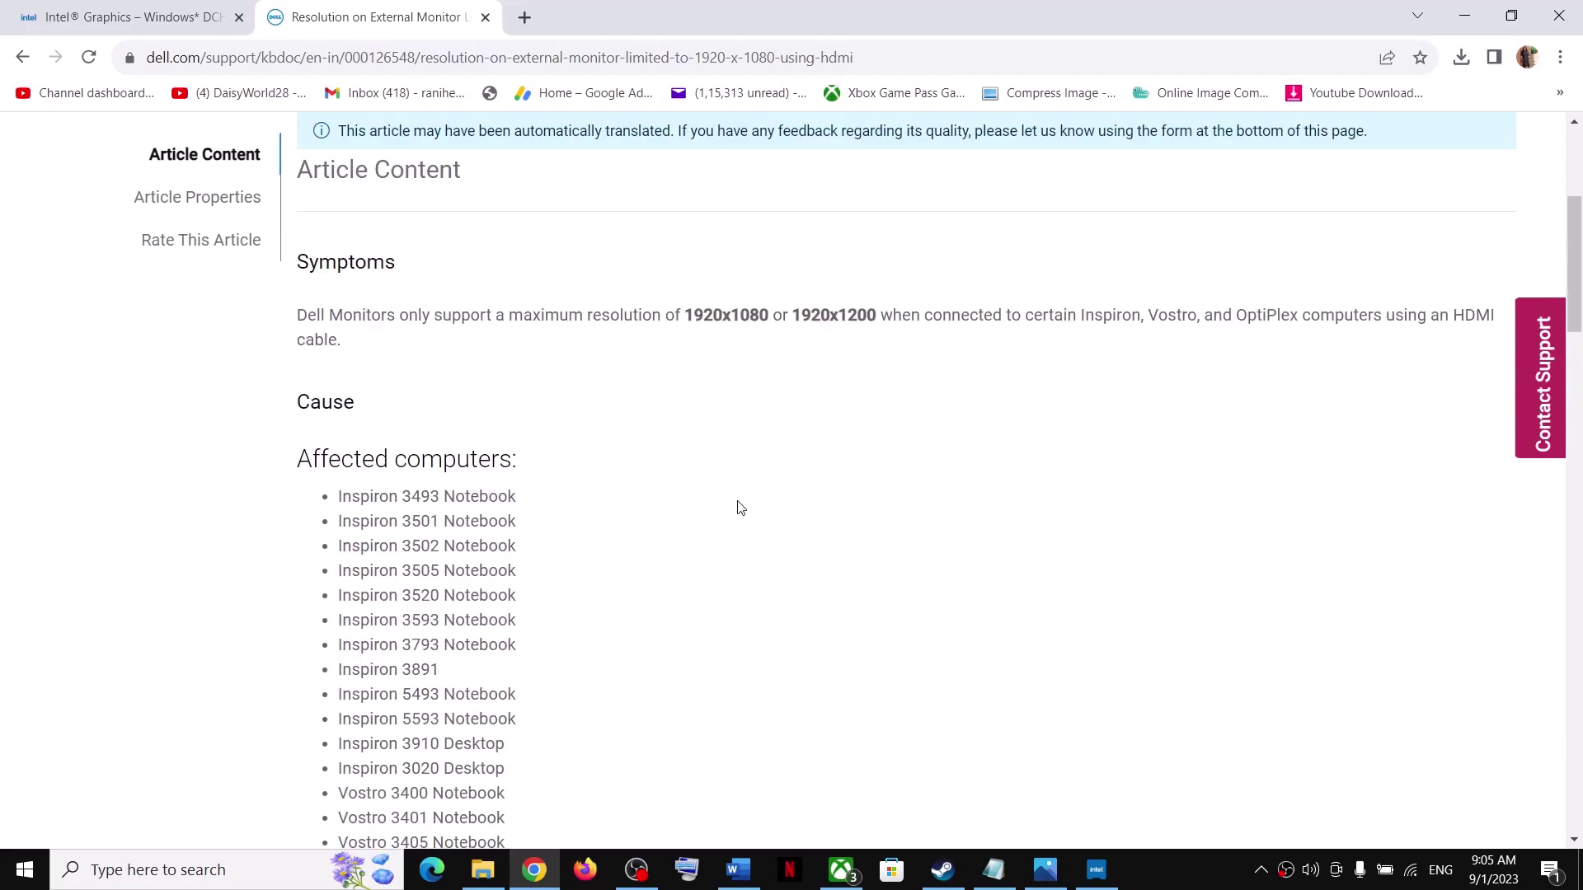
scroll(739, 506, "down", 5)
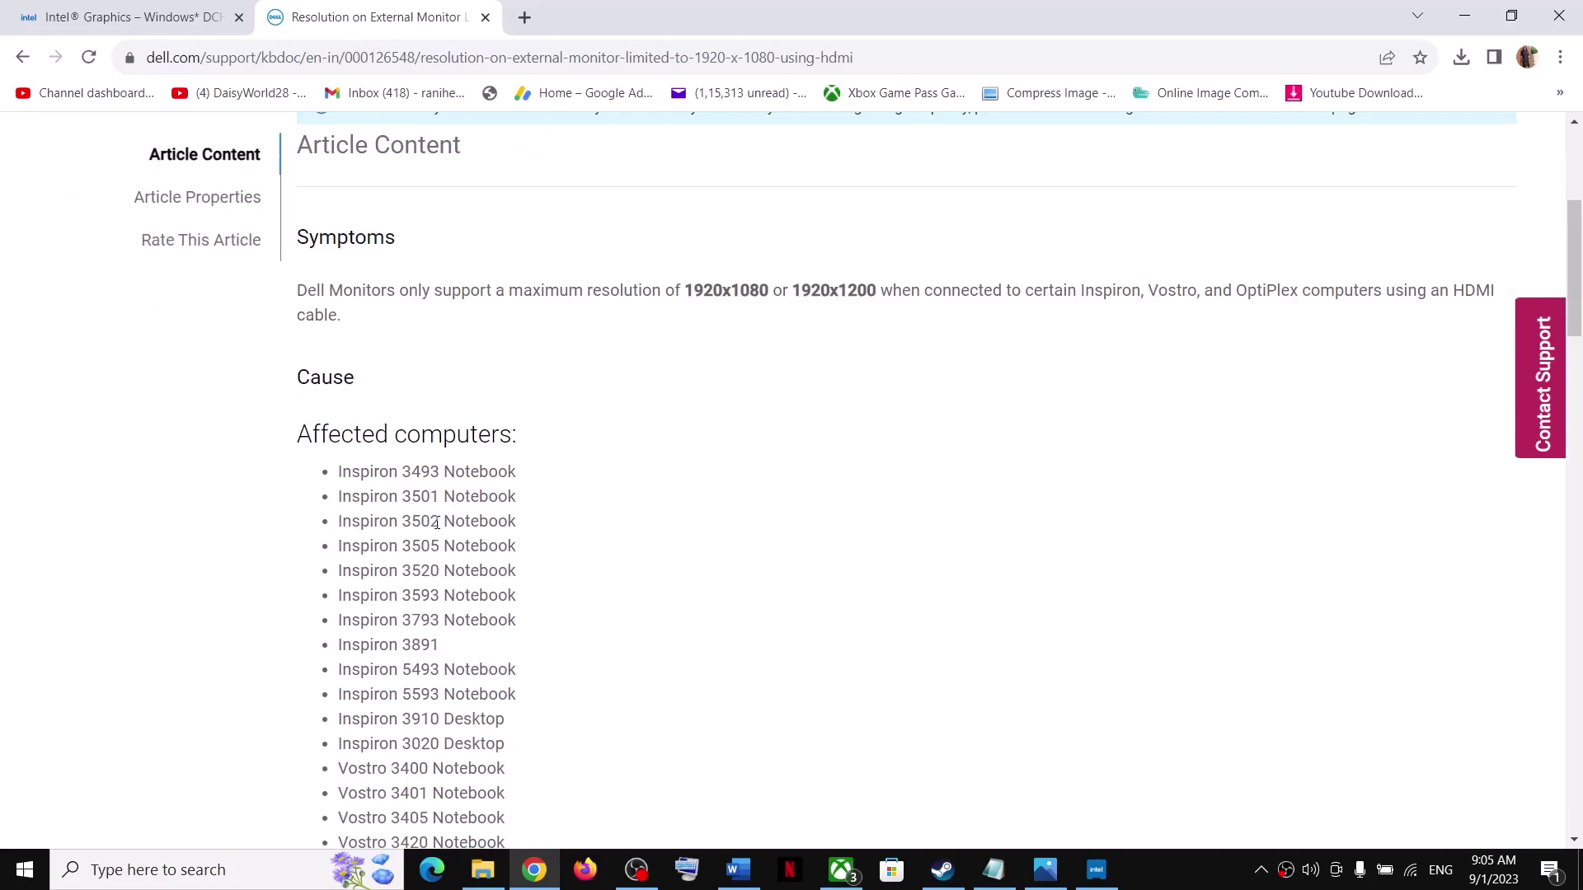
left_click_drag(333, 348, 586, 745)
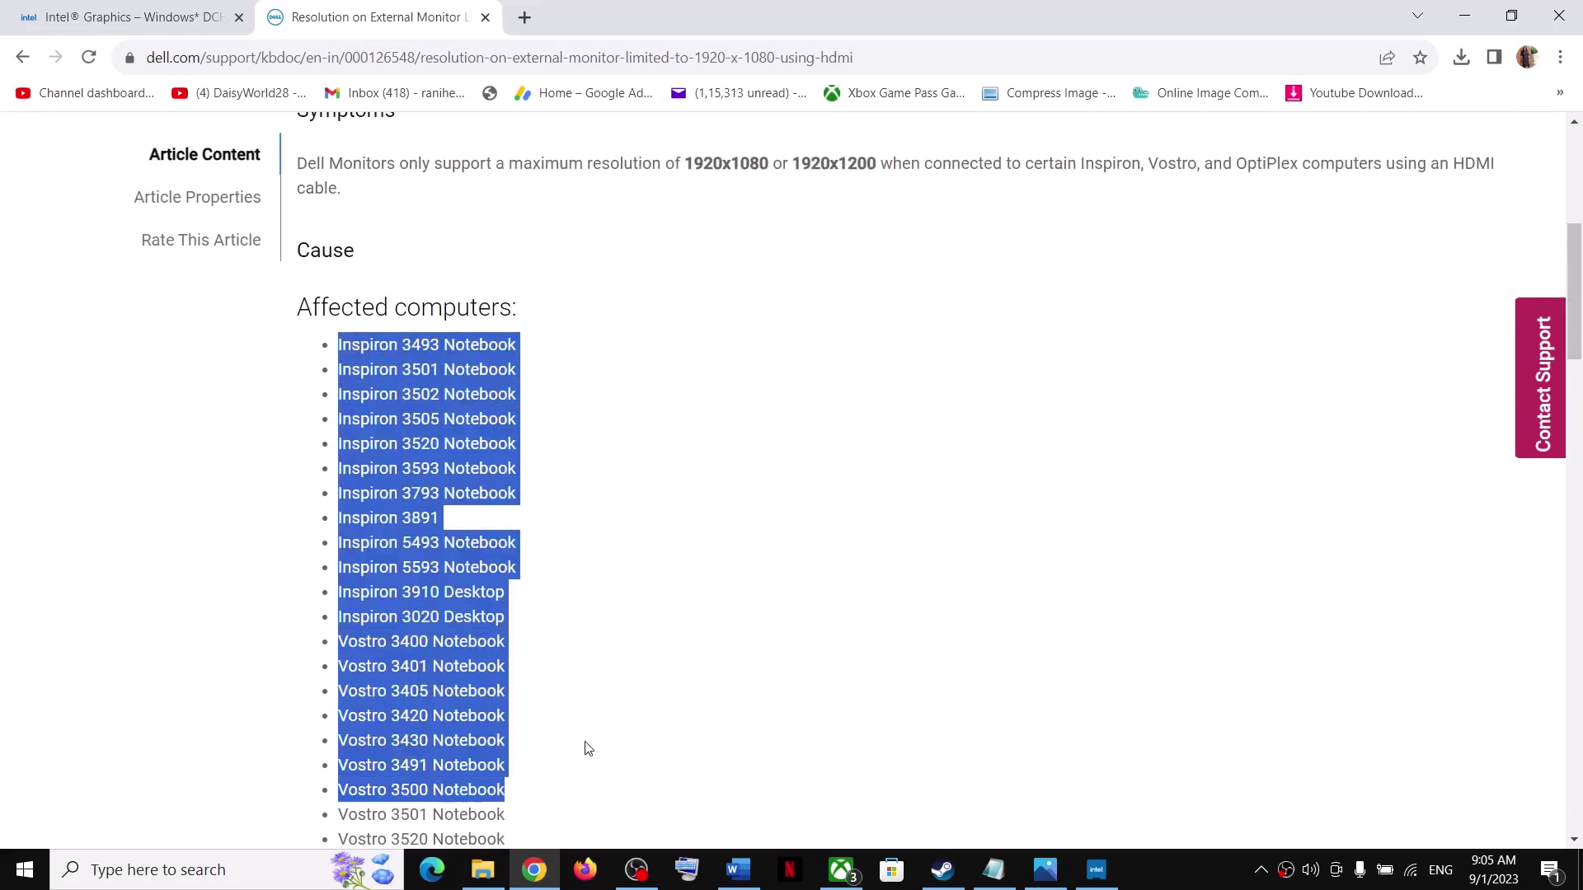
scroll(593, 734, "down", 4)
scroll(601, 717, "down", 4)
left_click(611, 657)
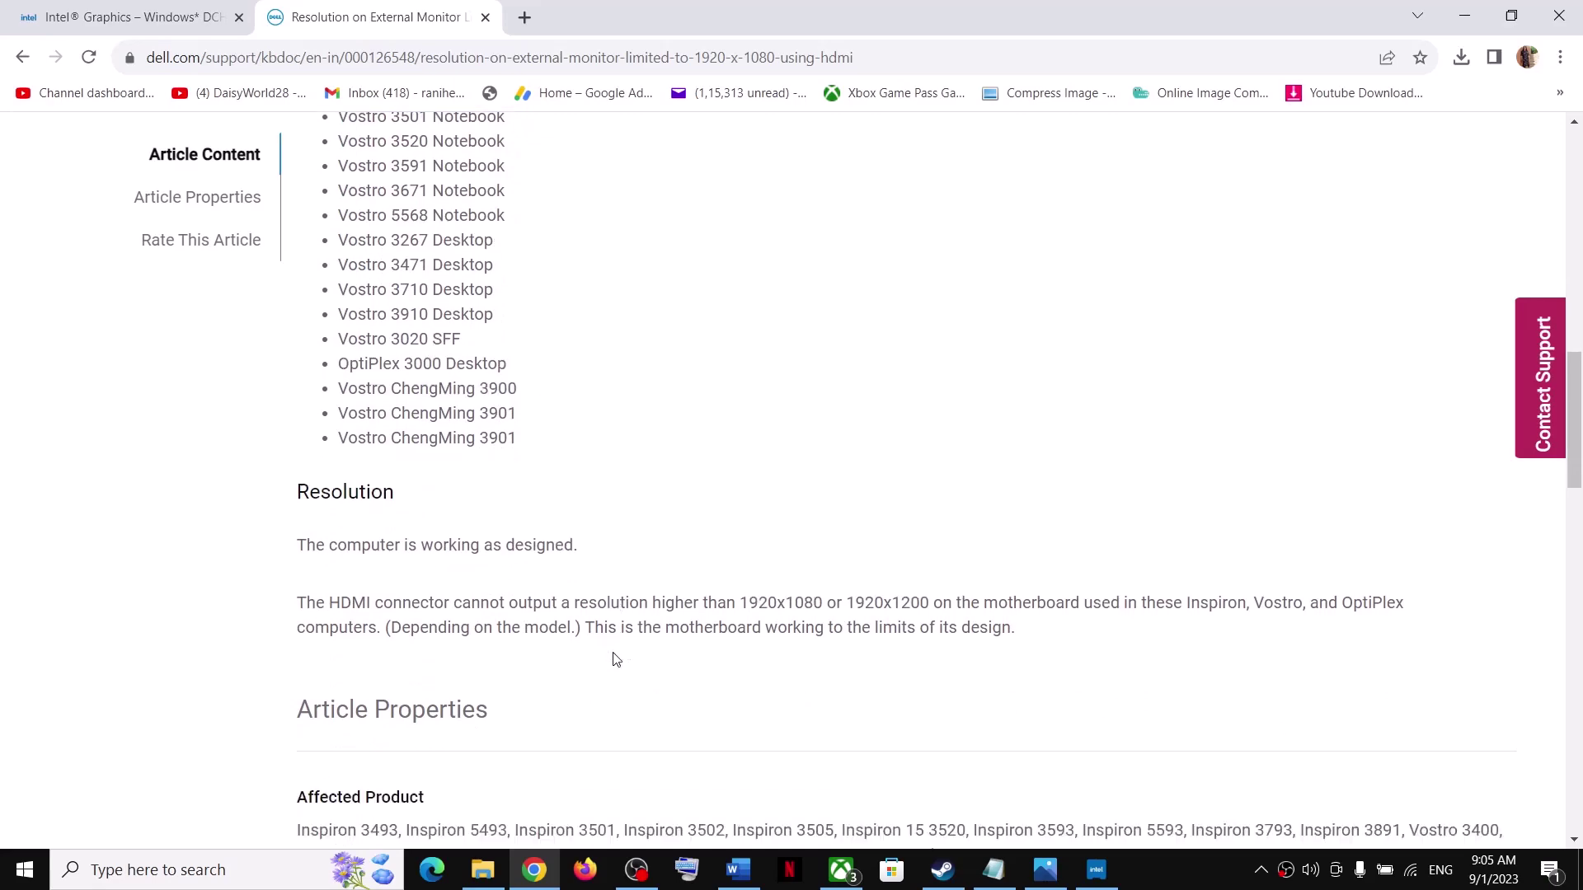
left_click_drag(317, 522, 1028, 607)
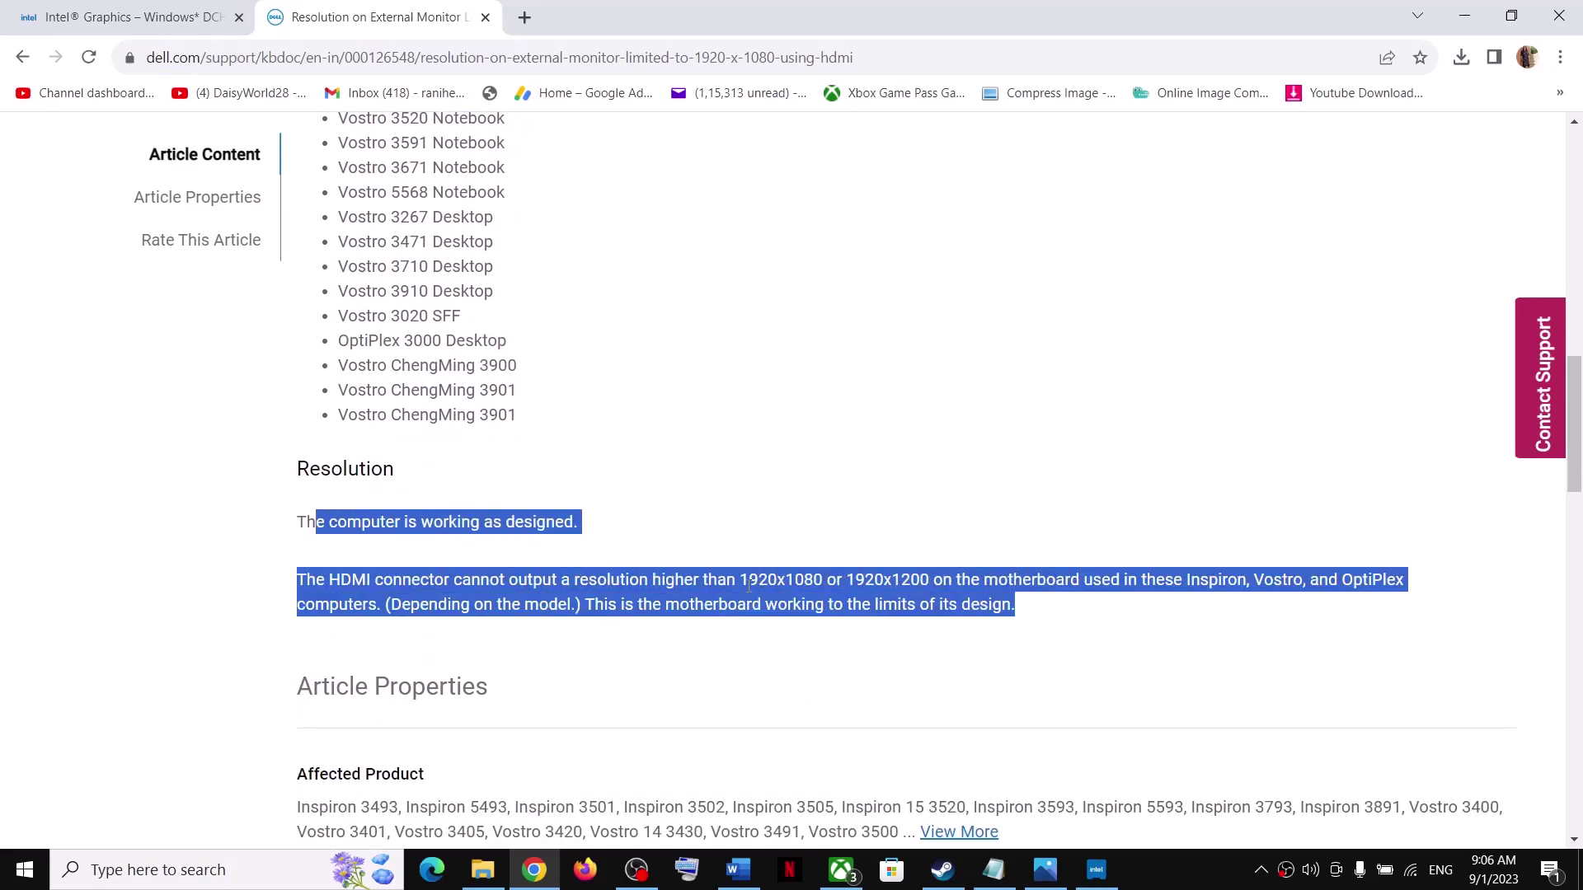
left_click(736, 653)
scroll(733, 655, "up", 15)
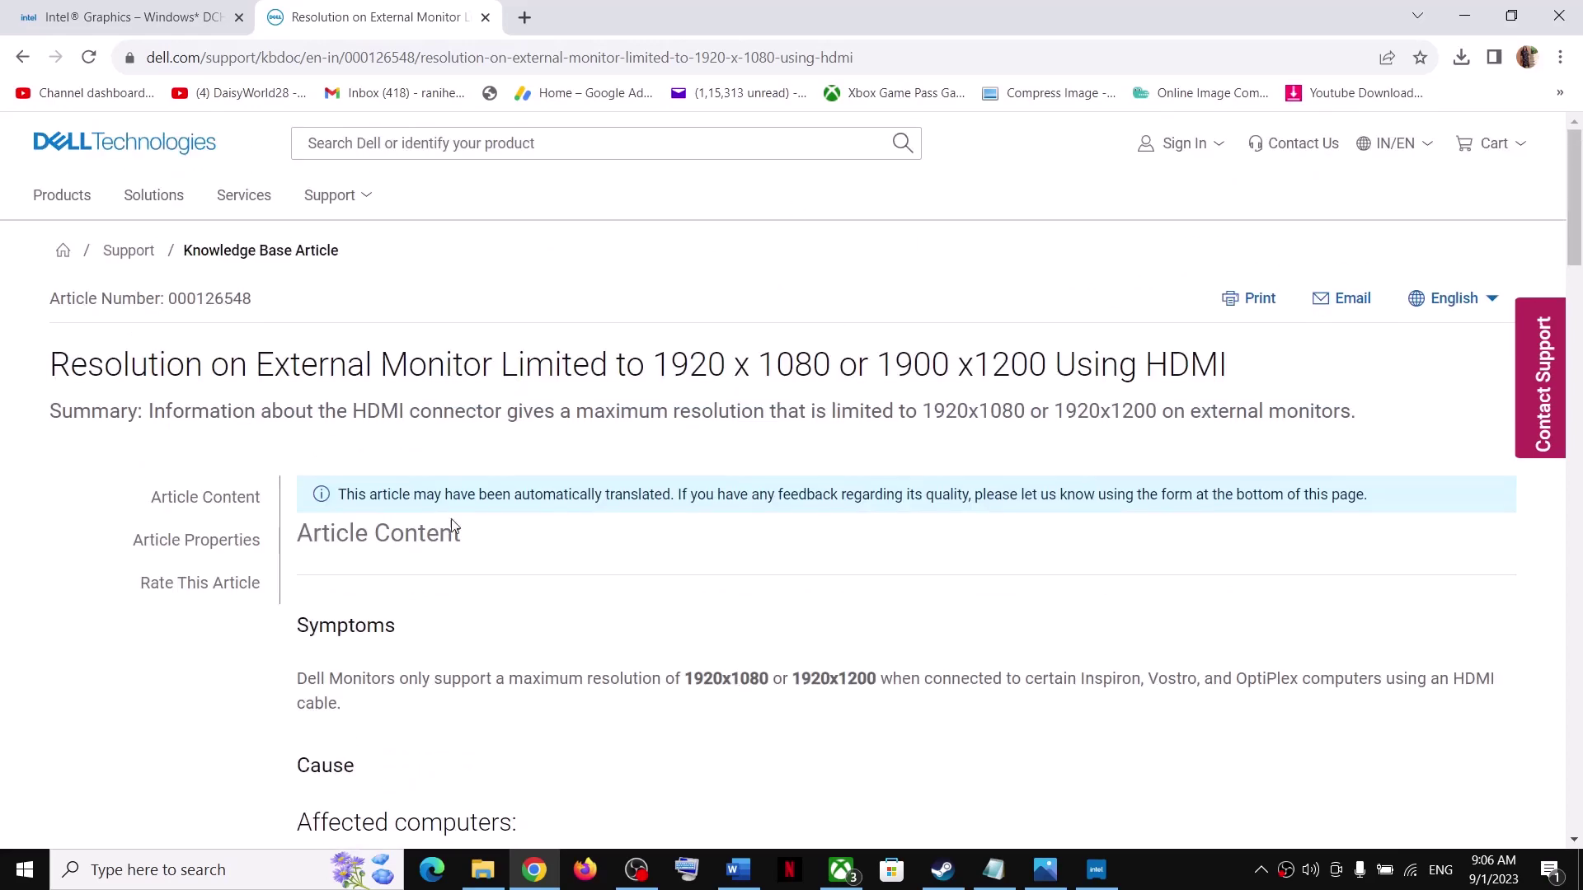
Step: In Word, reselect the Intel driver URL and Step 2 heading, scroll back to the title, and dismiss the notification
left_click(738, 870)
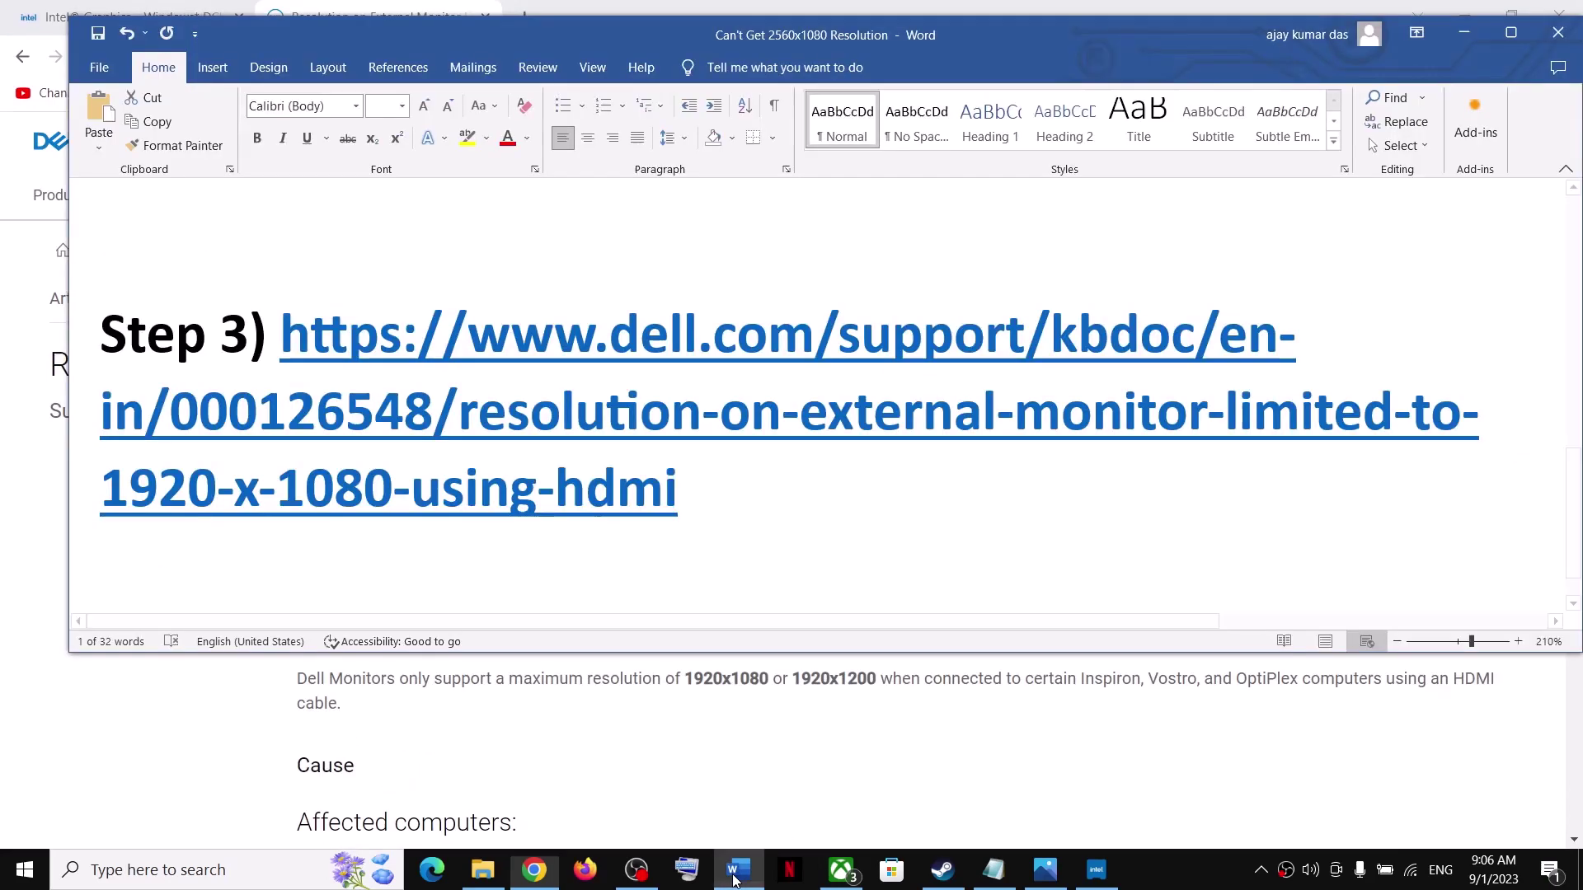
scroll(568, 444, "down", 3)
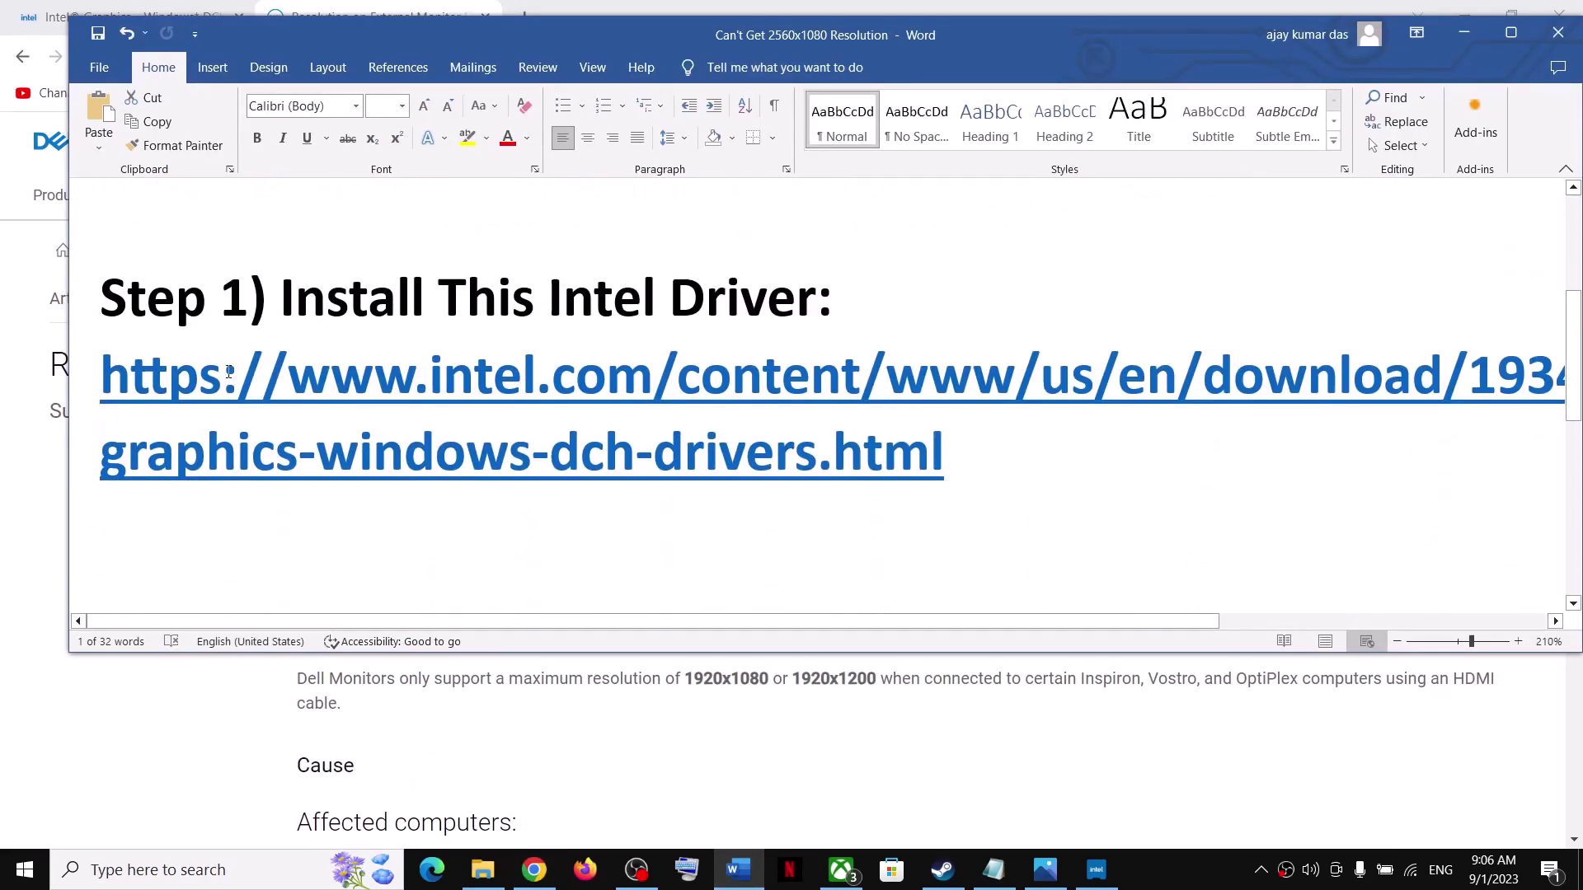
triple_click(522, 445)
scroll(476, 480, "down", 2)
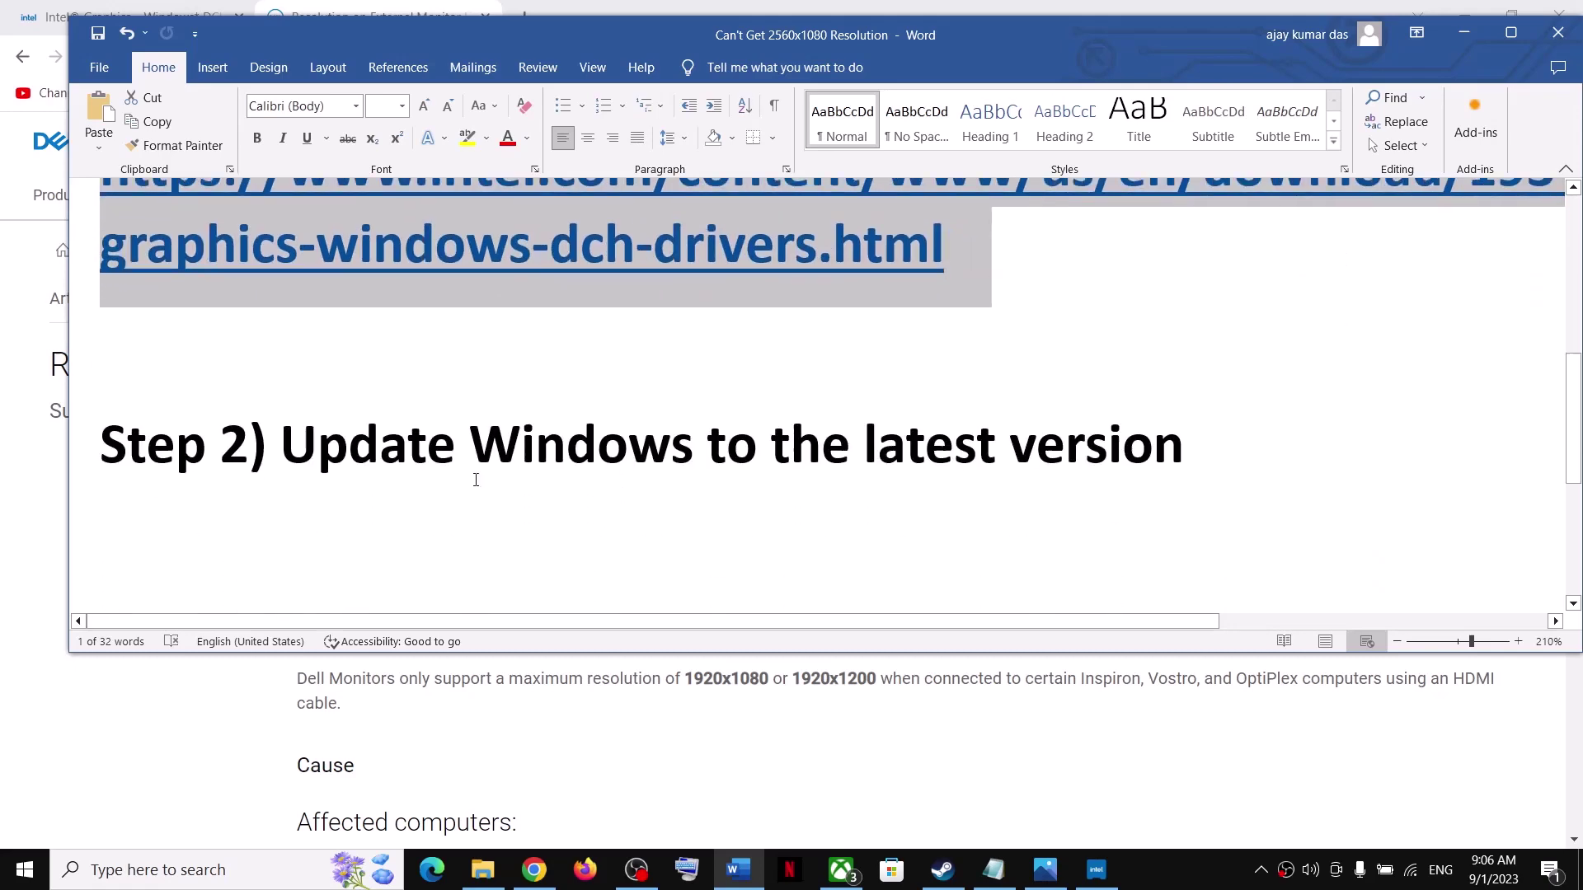
left_click_drag(626, 447, 1102, 438)
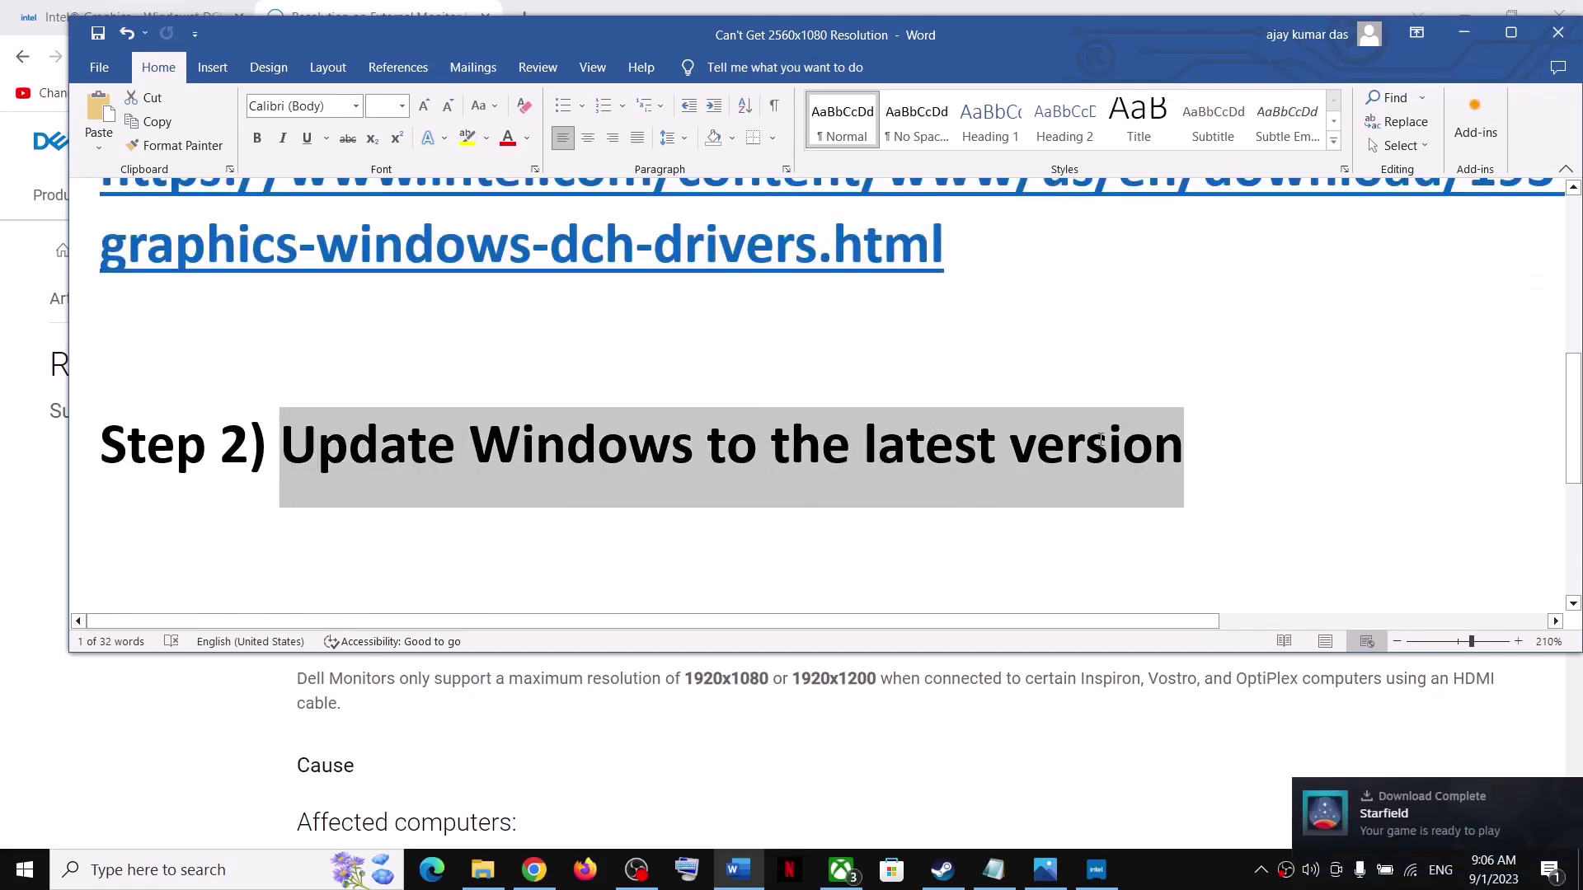
scroll(599, 430, "up", 5)
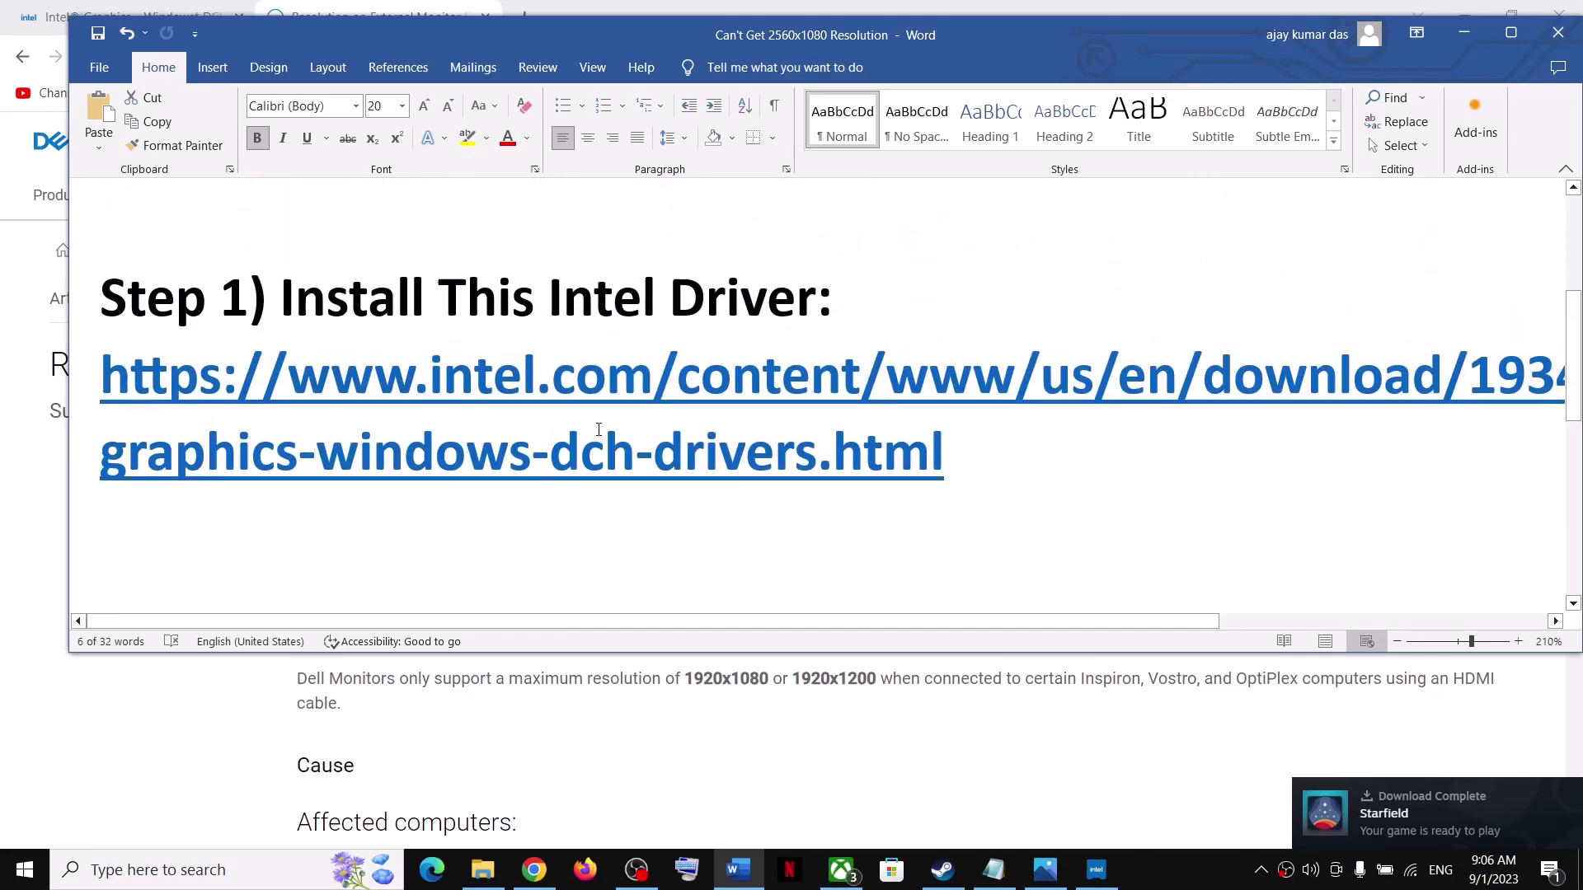
scroll(599, 430, "up", 1)
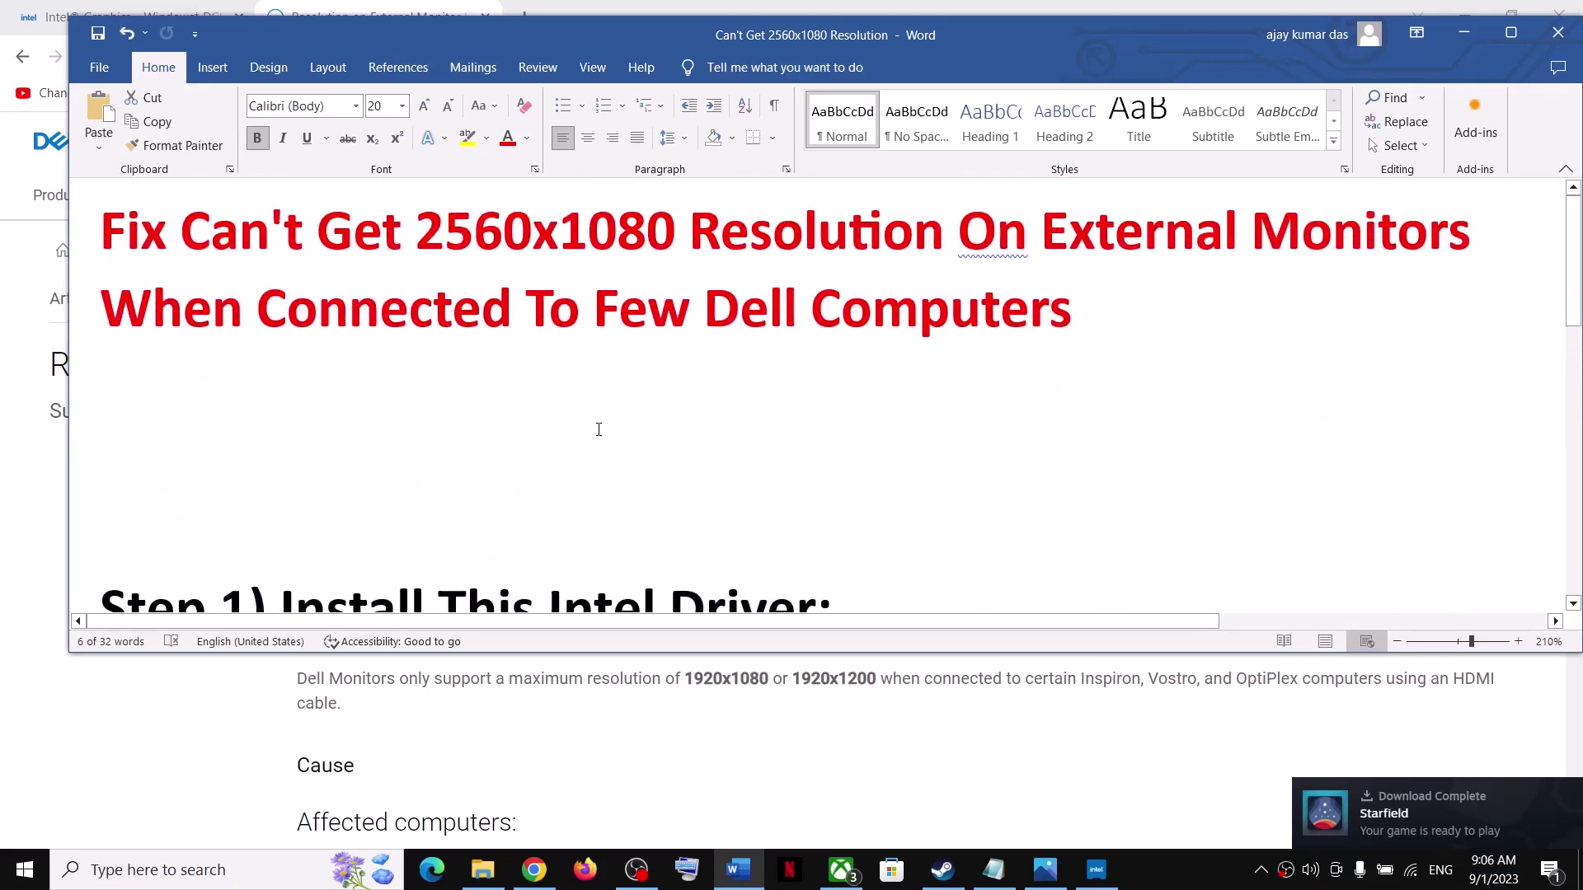
left_click(1157, 874)
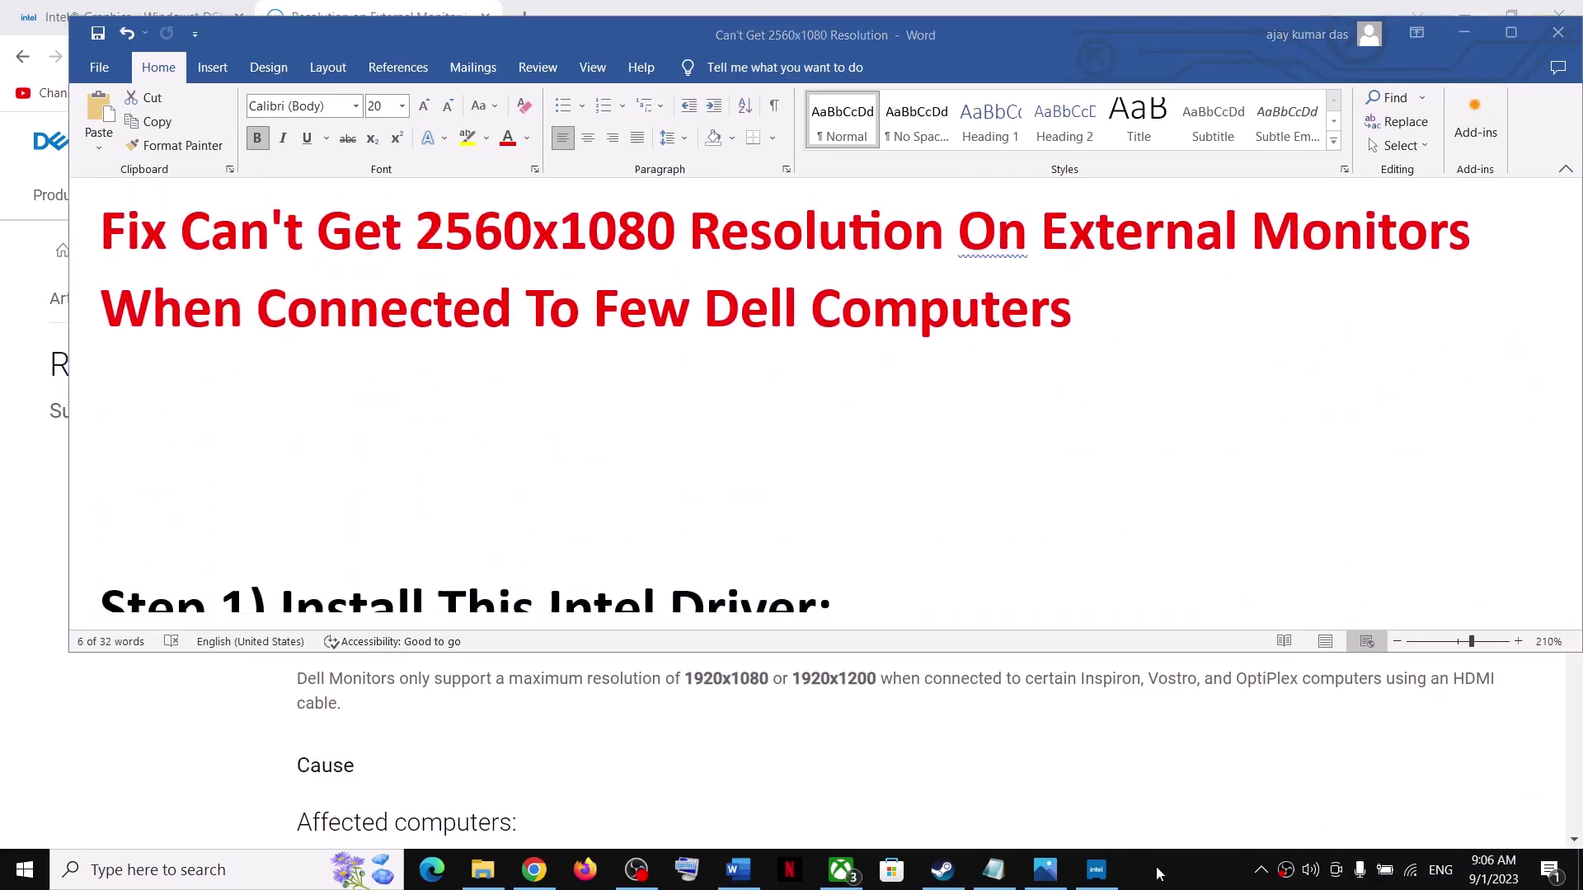